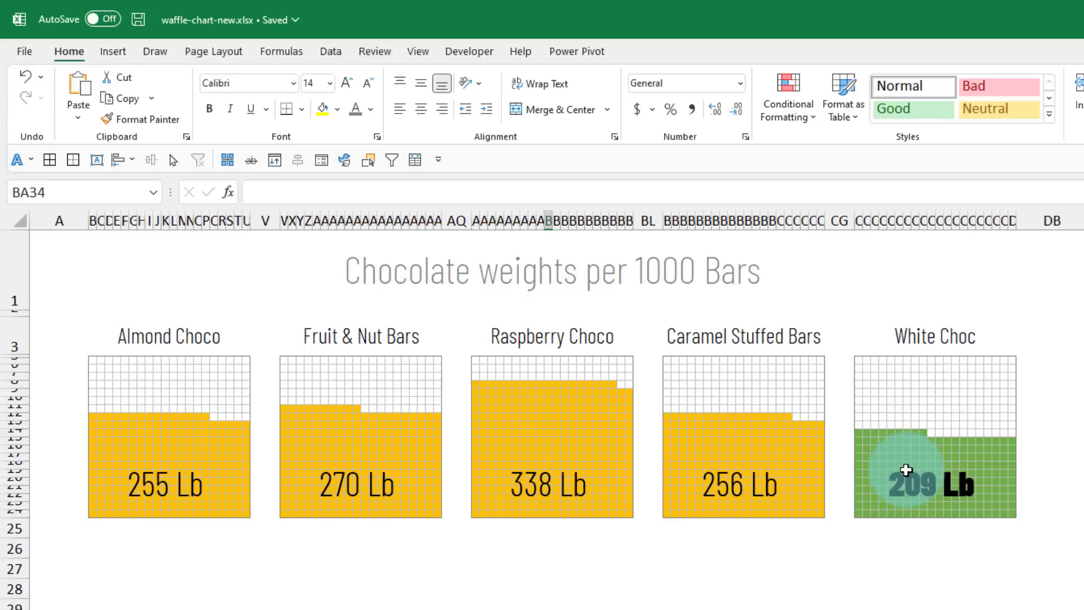
Unhide the hidden weights row among rows 3–5
click(939, 432)
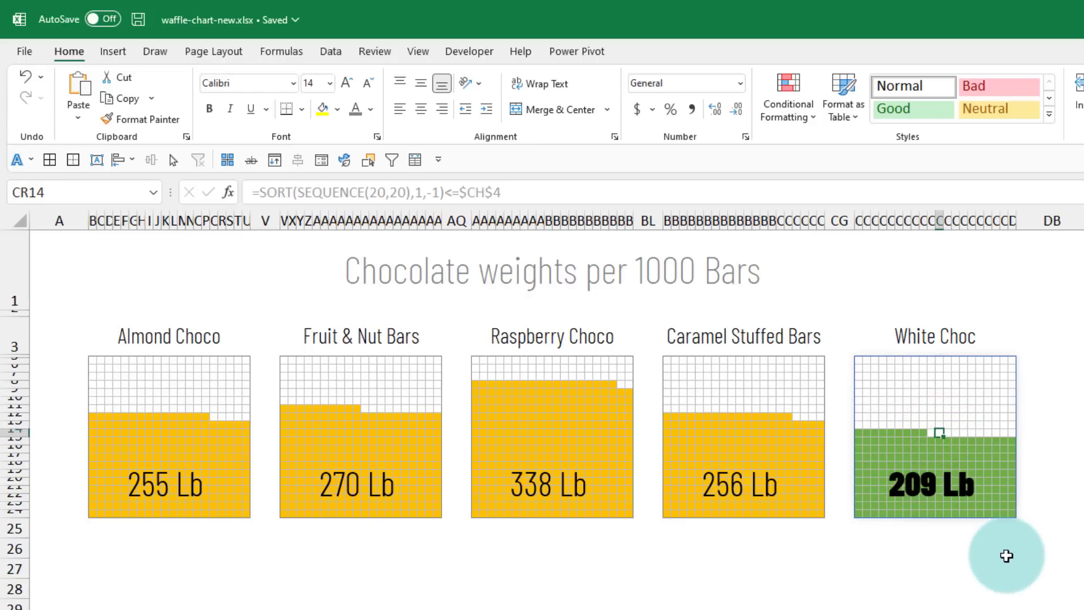
click(11, 345)
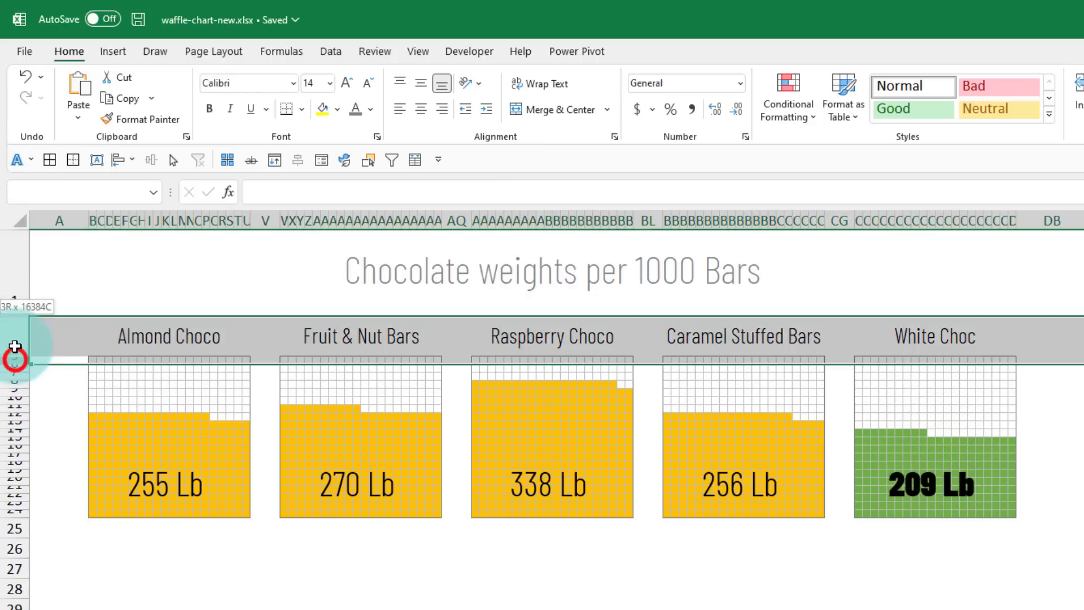
right_click(11, 345)
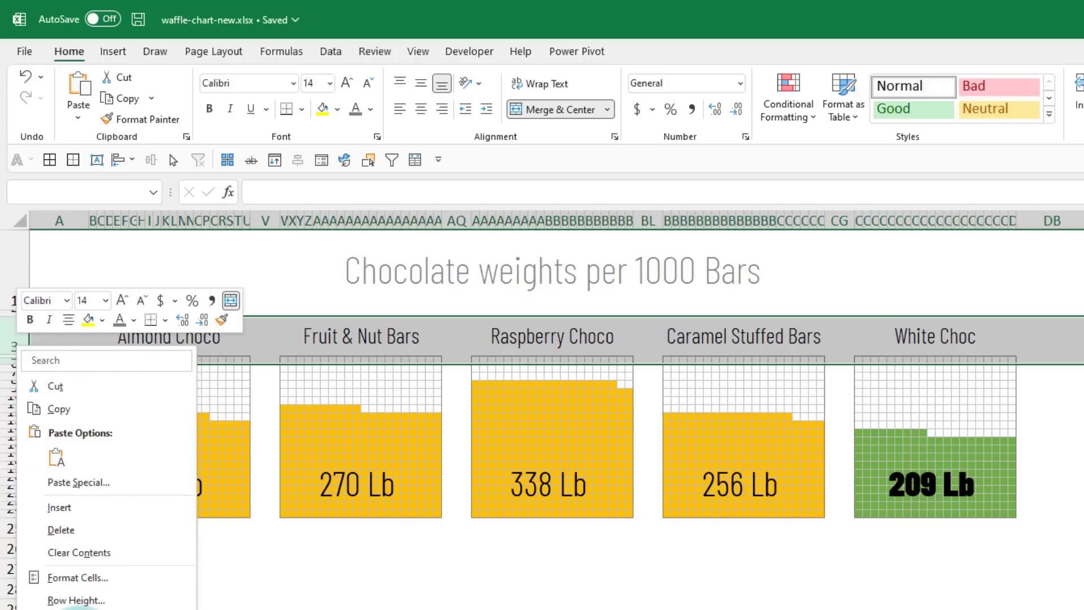
click(78, 605)
Set Almond Choco's weight in B4 to 350 Lb after trying 400, then select its chart block
click(158, 361)
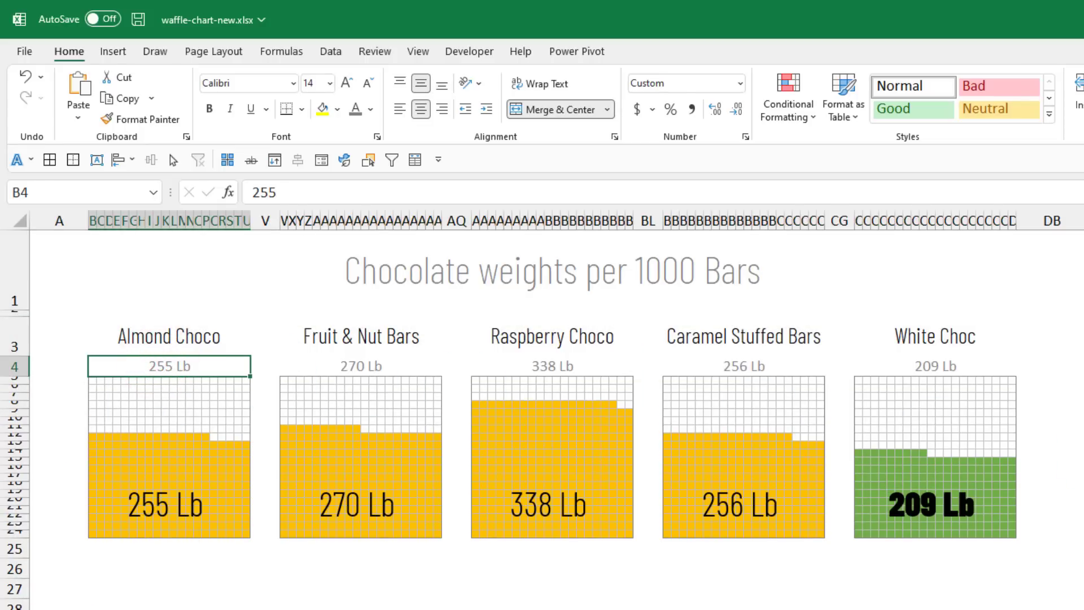
text(400)
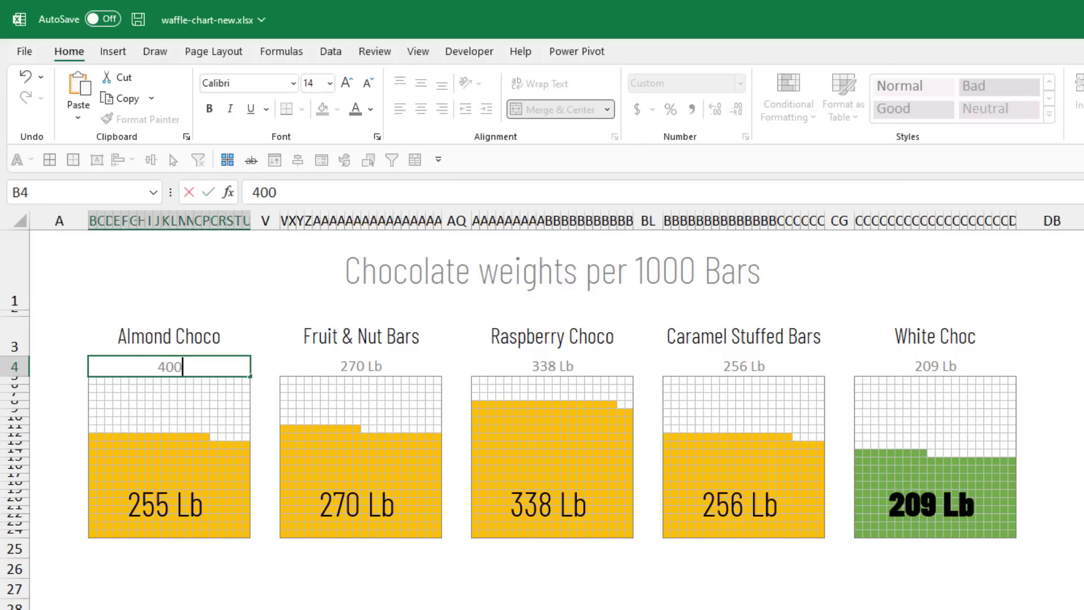
key(Return)
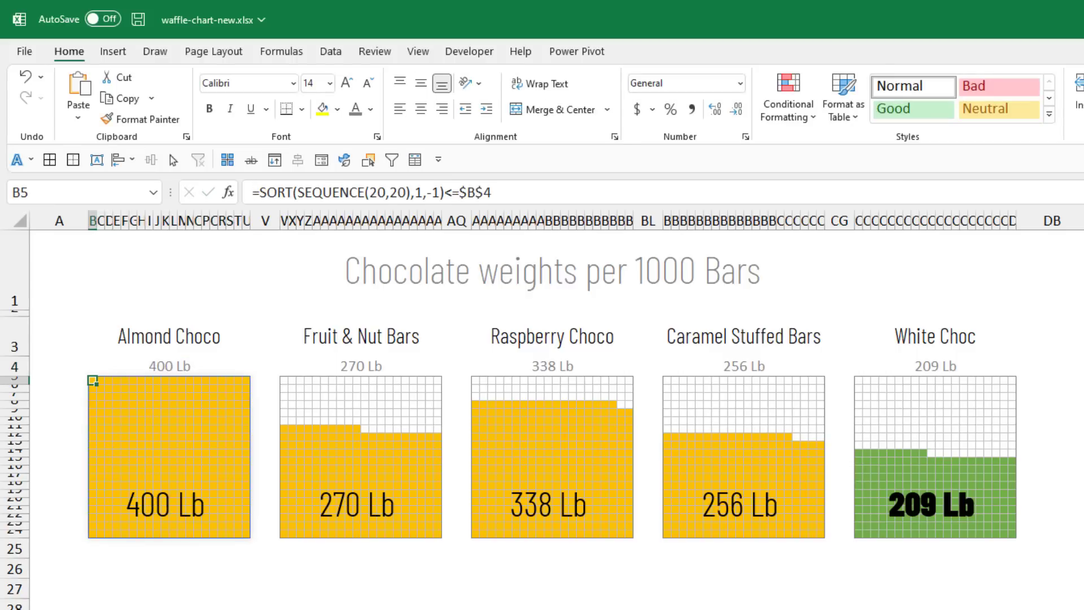
click(162, 367)
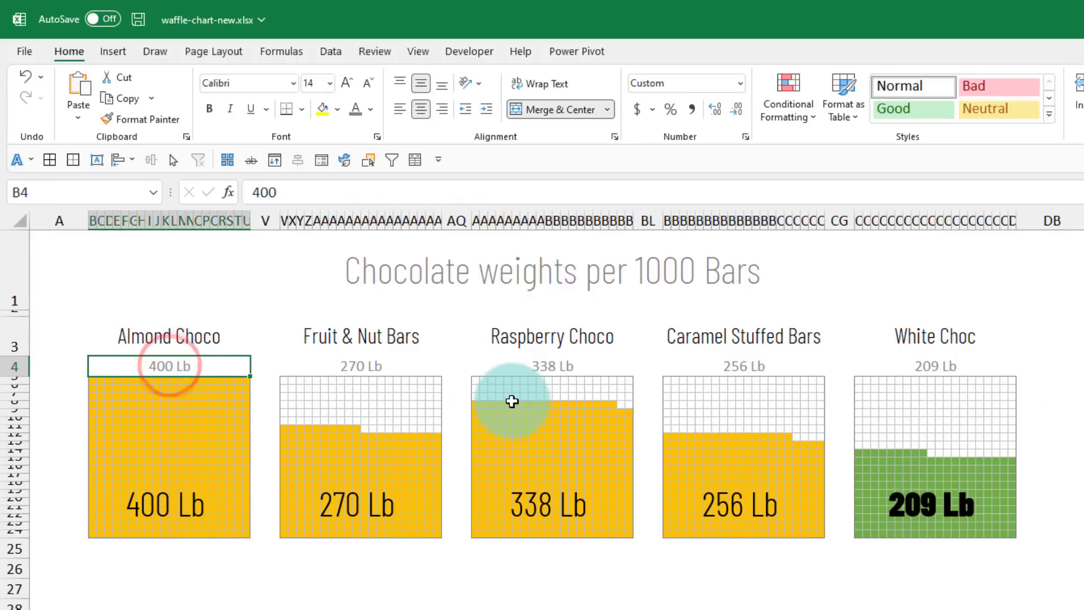
text(350)
key(Return)
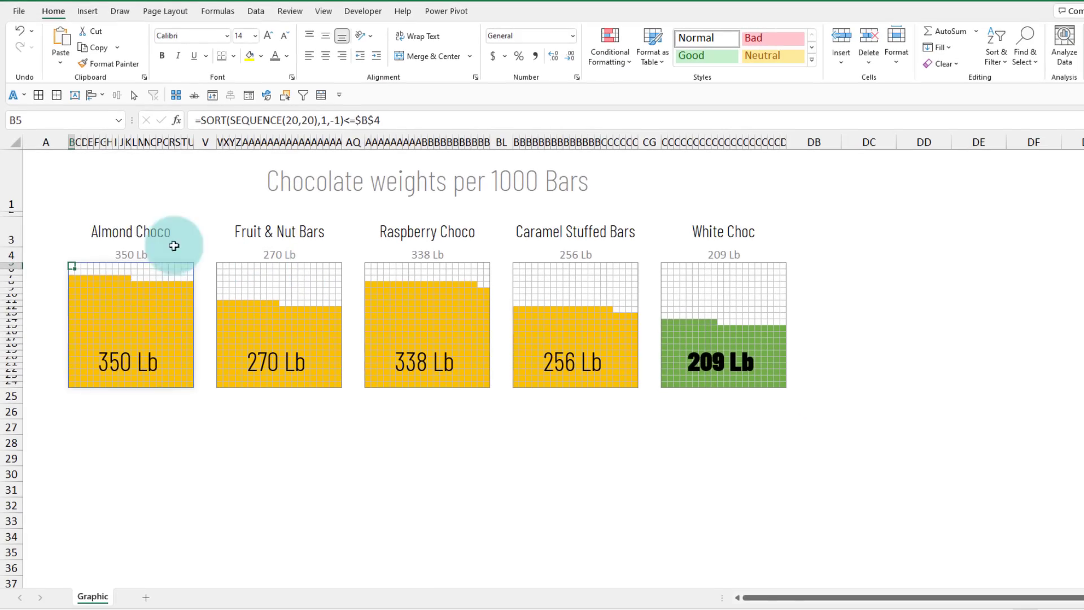
drag(157, 336, 158, 529)
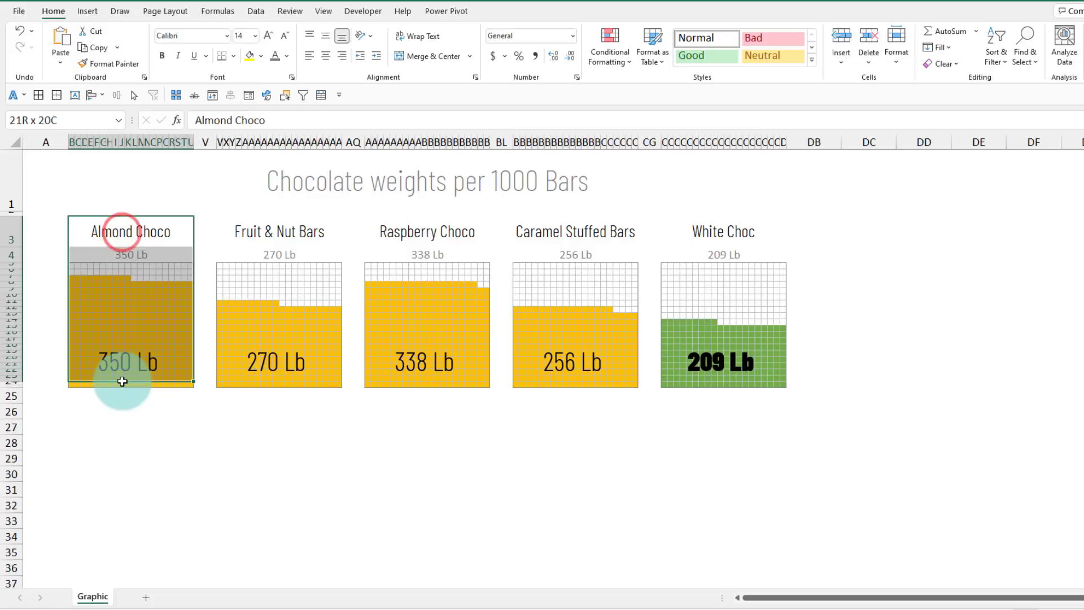
drag(122, 381, 124, 386)
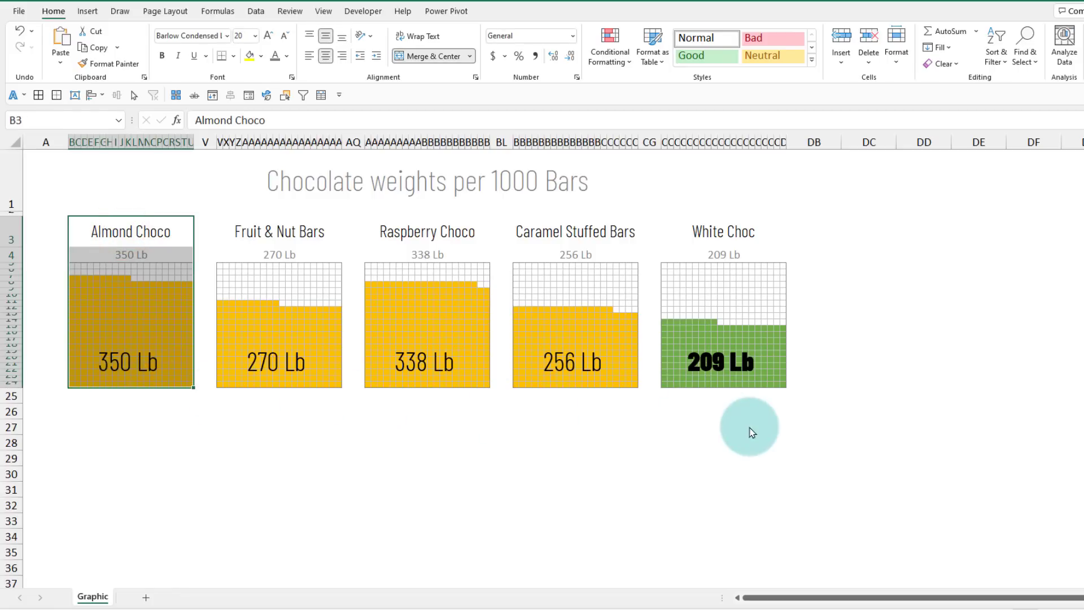
On a new sheet, enter the label Almond Choco in B2 and the weight 350 in B3
click(146, 596)
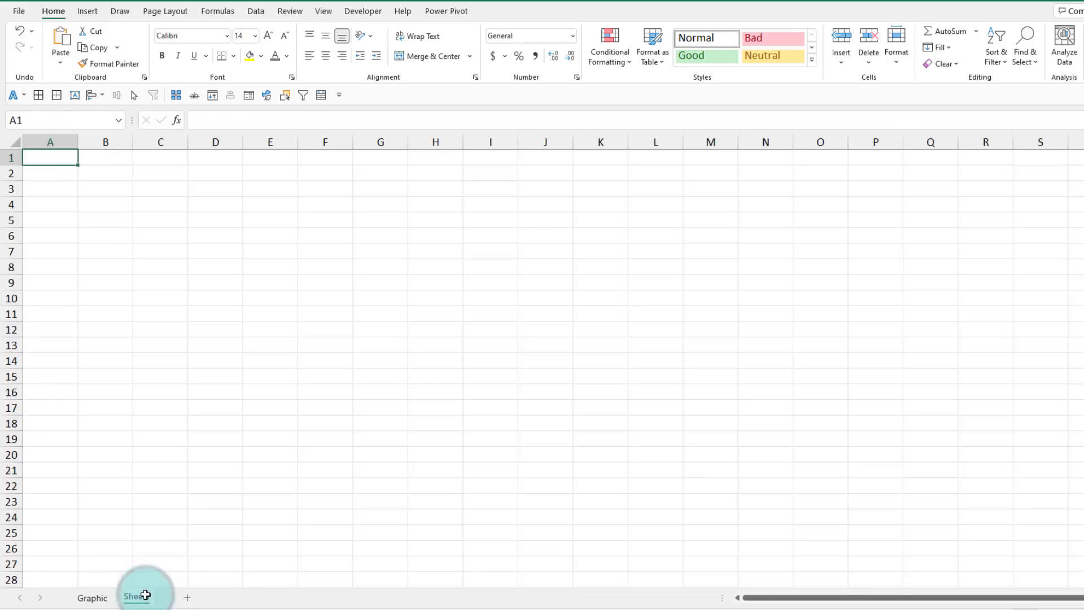
click(101, 172)
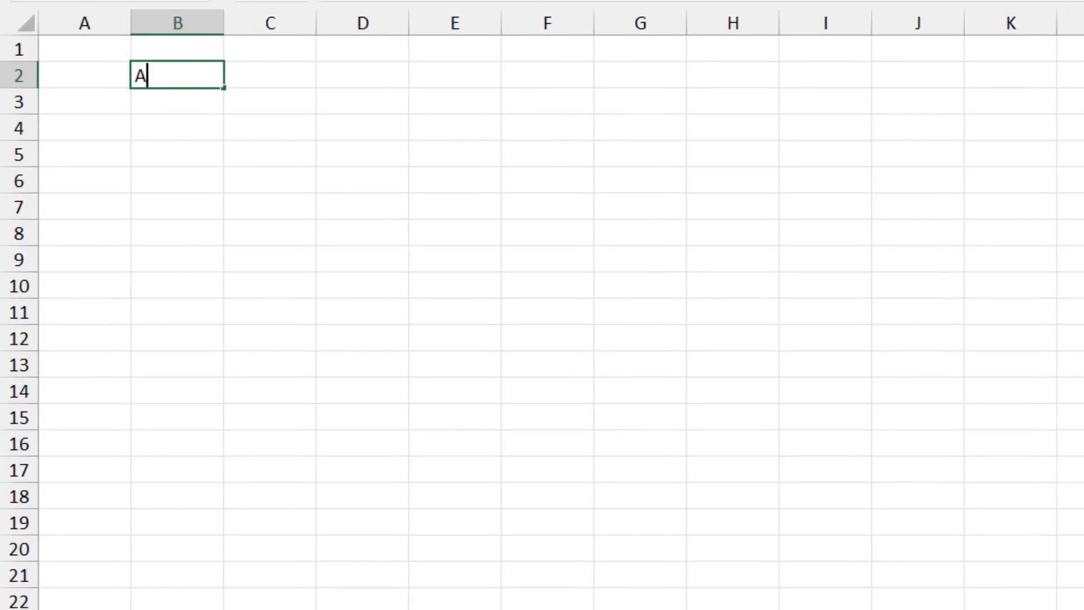
text(Almond Choco)
key(Return)
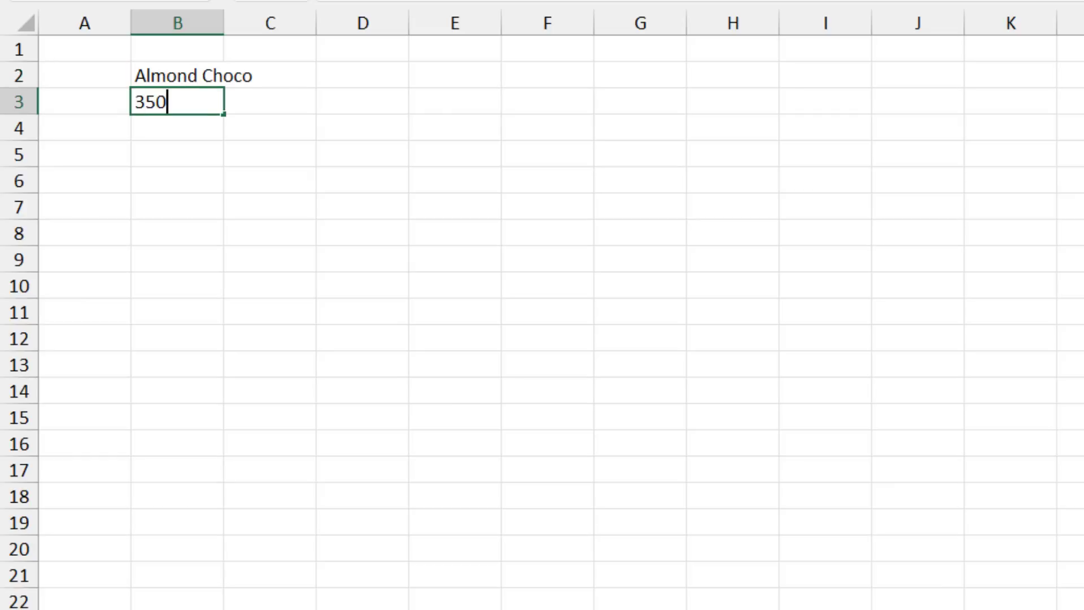
key(Return)
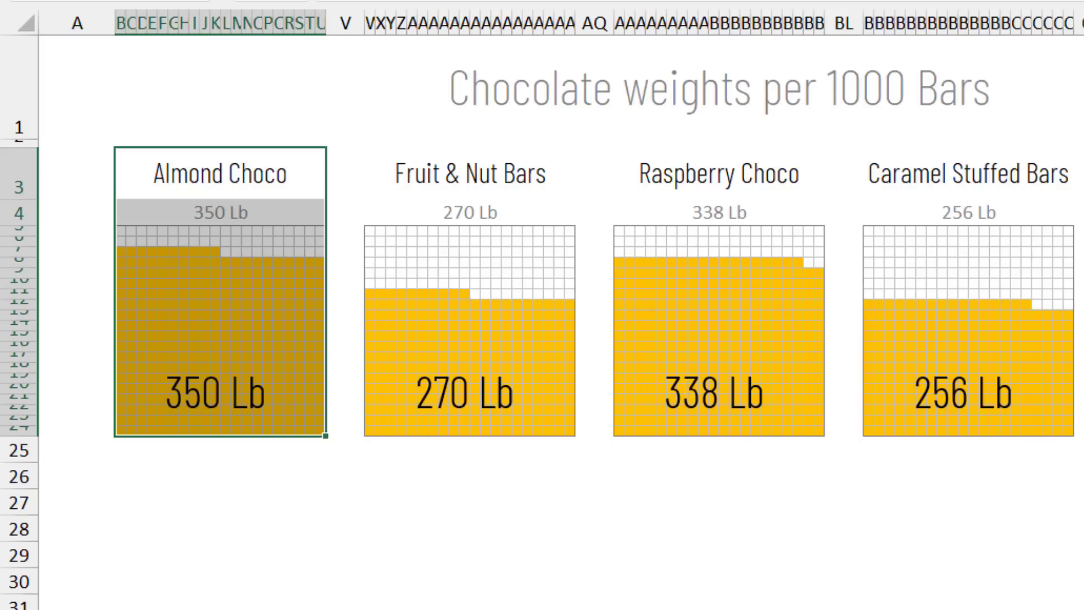
click(213, 207)
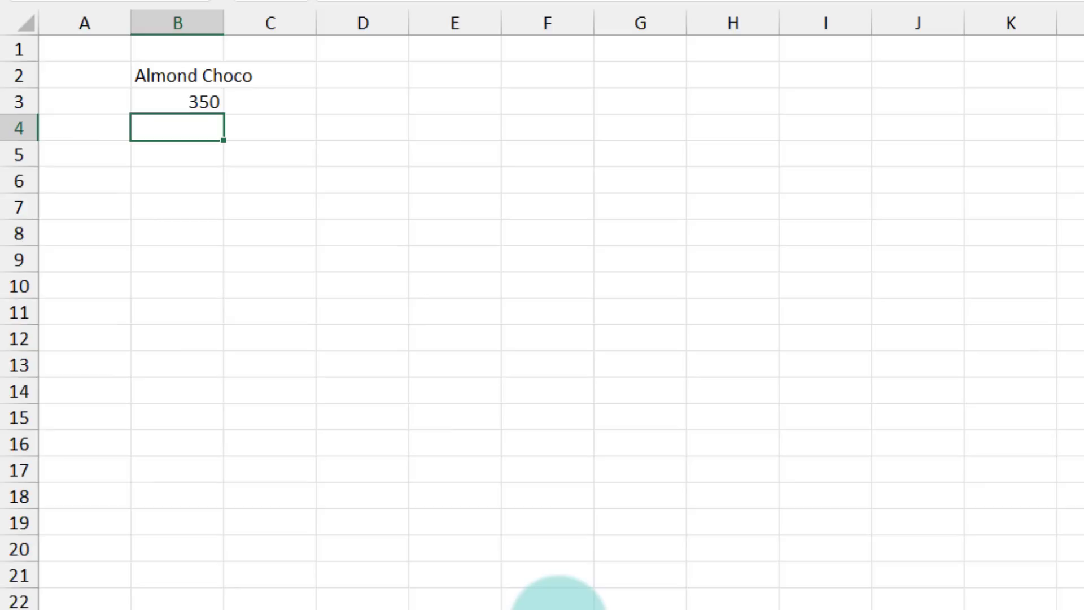
Select columns B through U and narrow them into small square cells
click(178, 181)
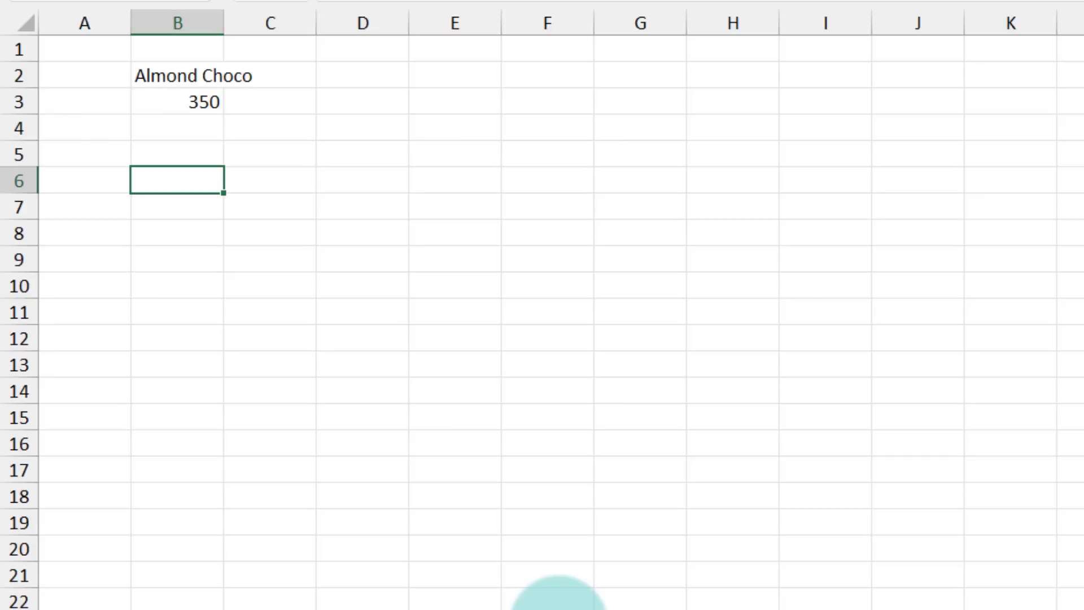
drag(177, 23, 155, 31)
key(ctrl+shift+Right)
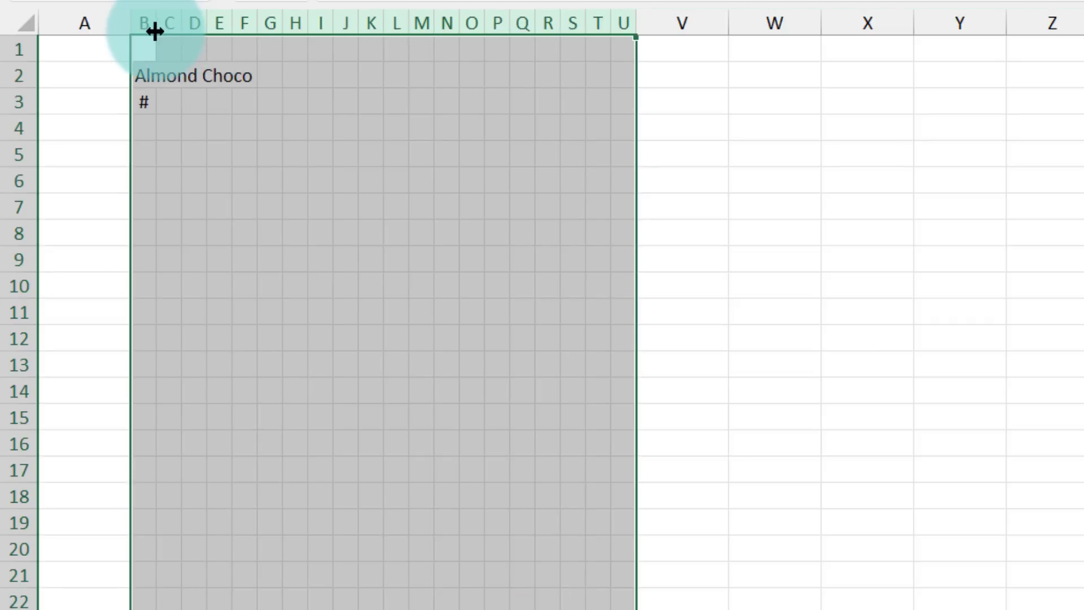
Apply All Borders to the 20x20 range B5:U24
drag(145, 152, 609, 404)
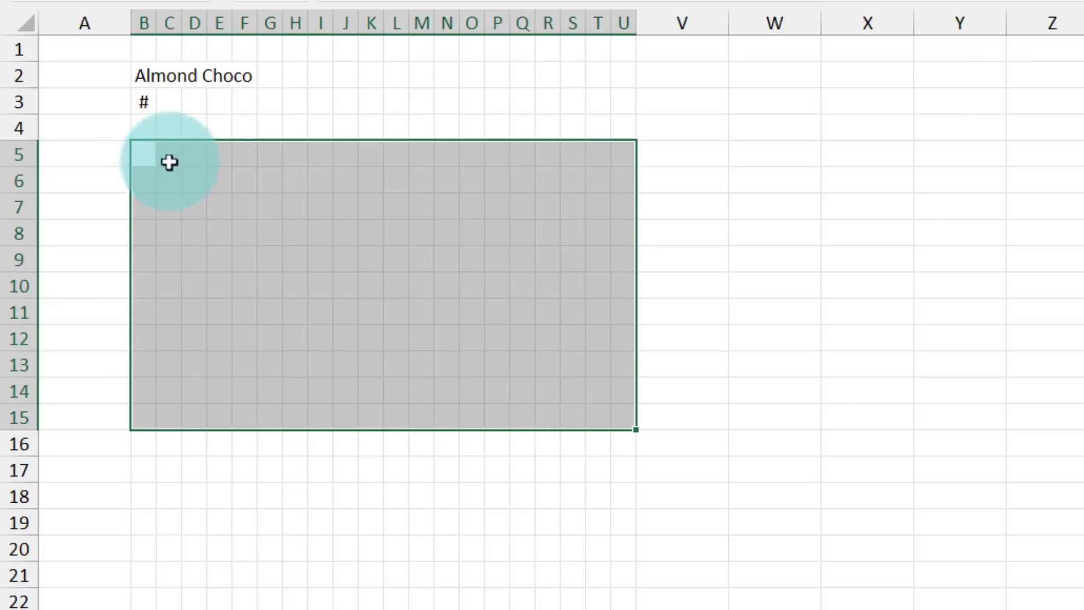
drag(147, 152, 627, 609)
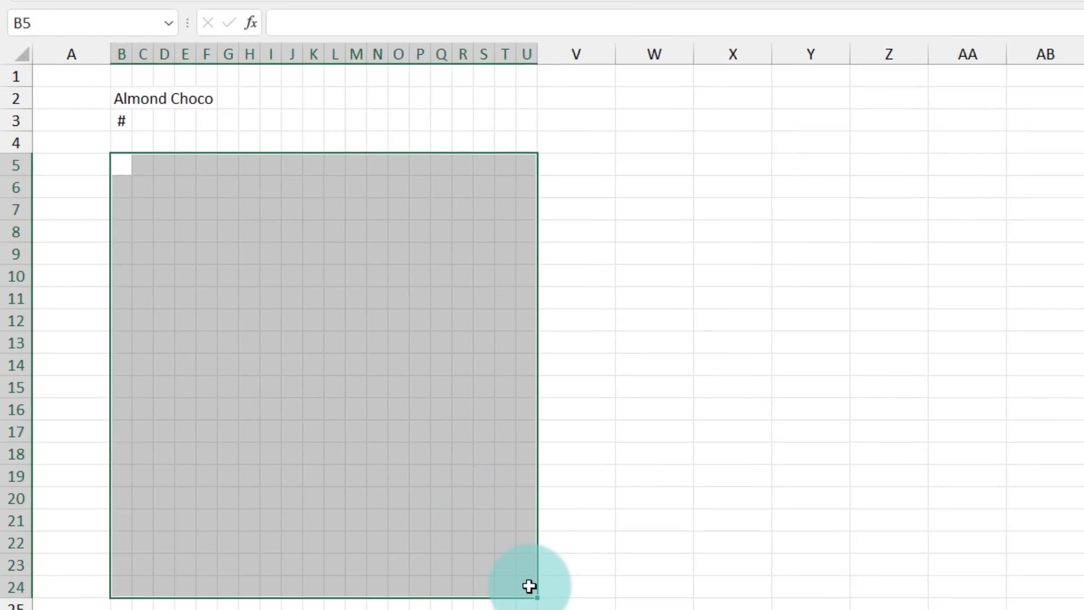
click(54, 2)
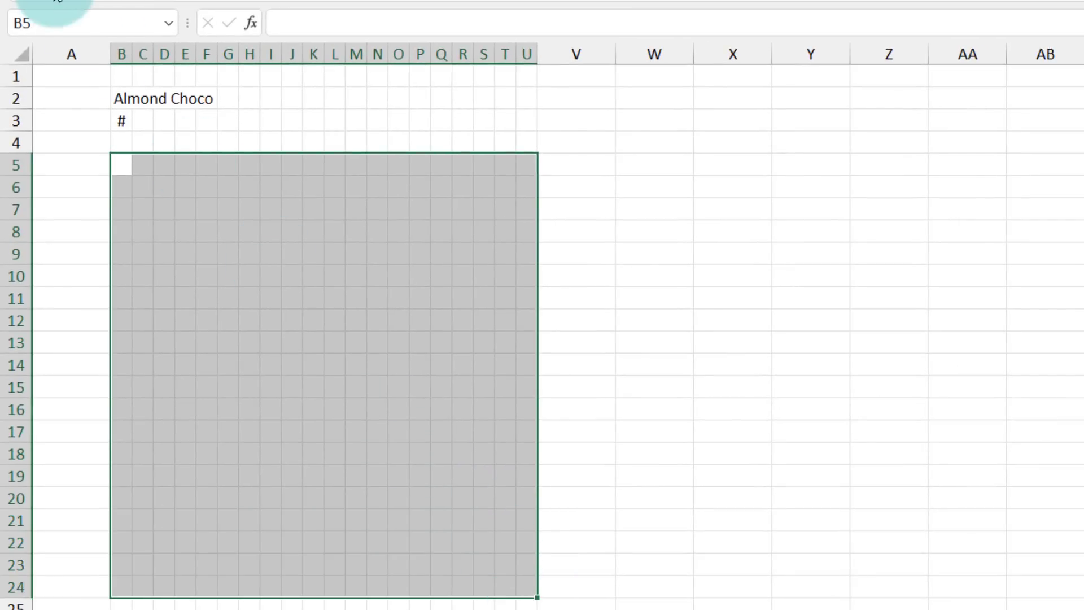
click(743, 337)
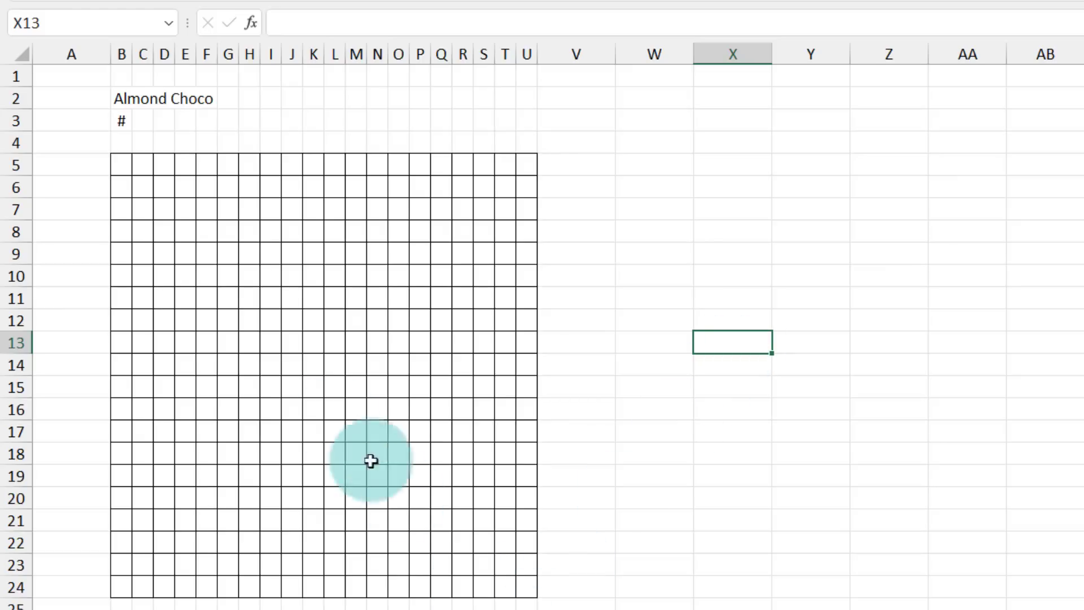
Type trial numbers 1, 2, 3 across B5:D5 and an entry in the last grid cell U24
click(116, 164)
text(1)
key(Tab)
text(2)
key(Tab)
text(3)
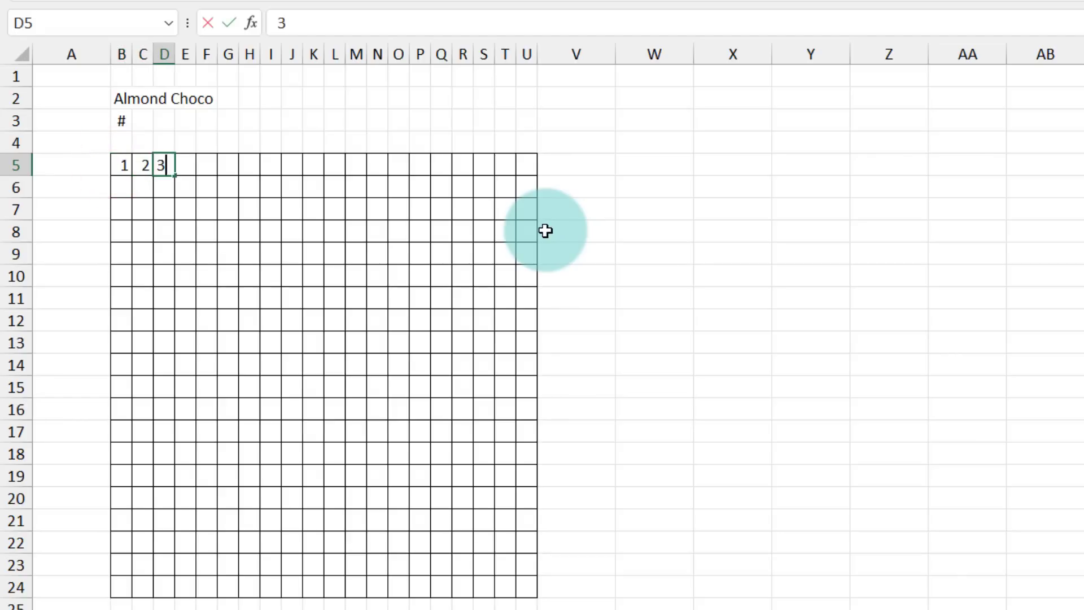
key(Tab)
click(528, 586)
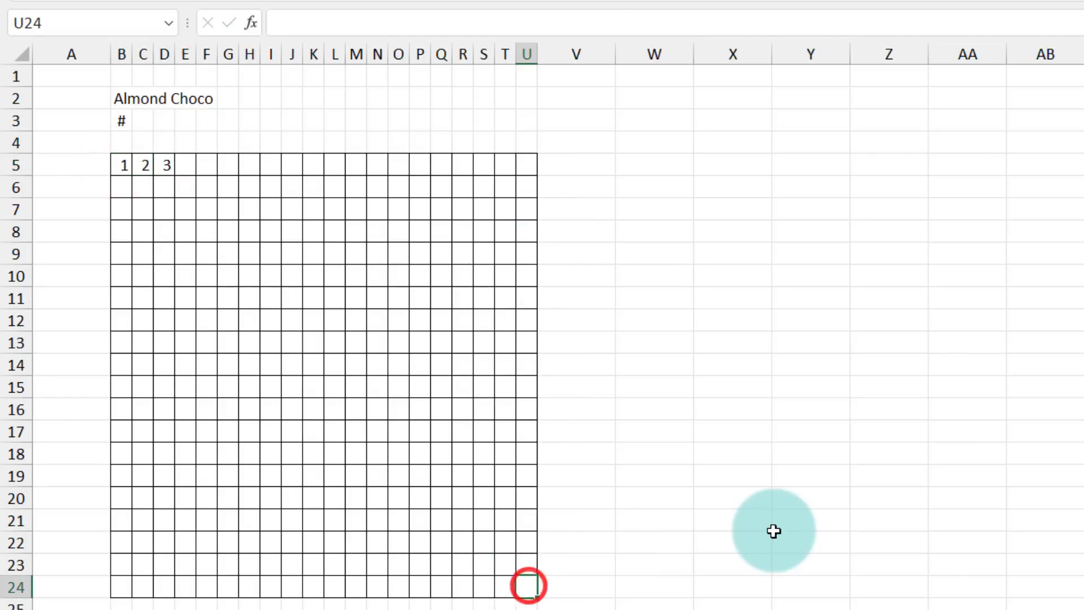
text(#)
key(Return)
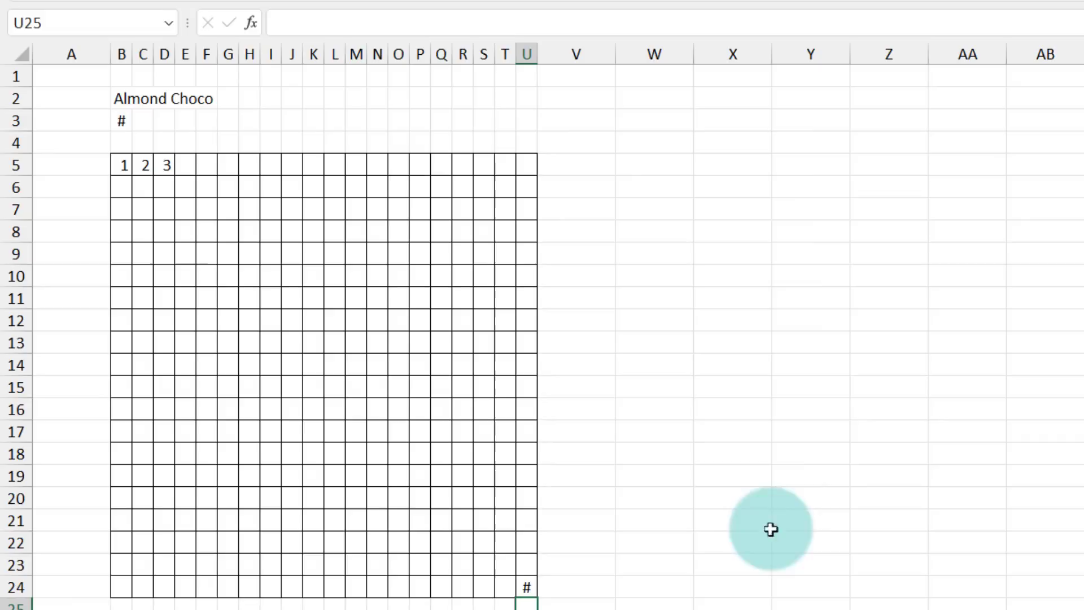
click(116, 119)
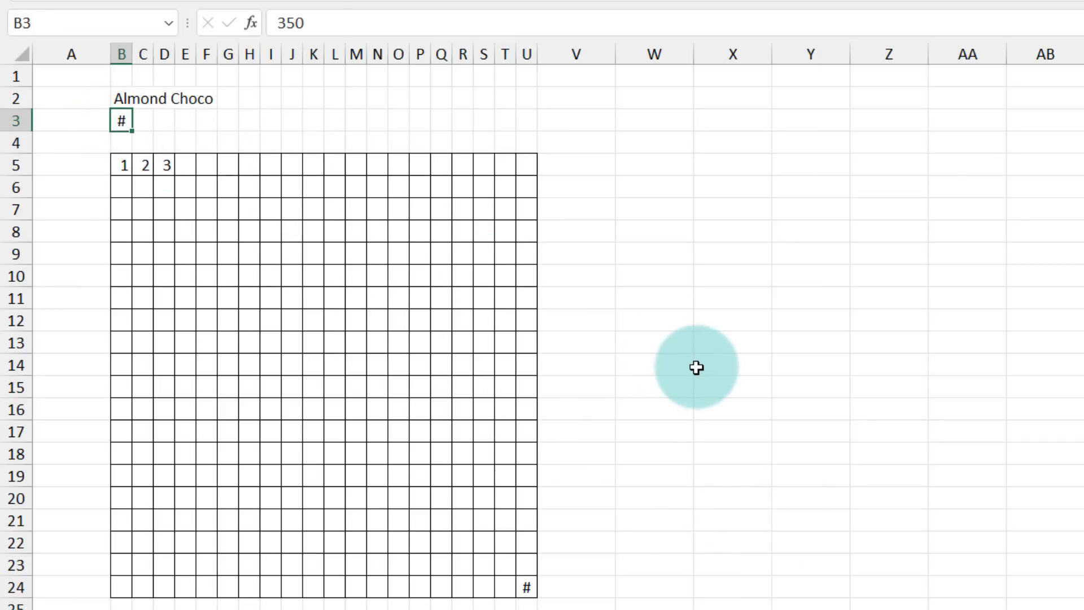
Replace B5's entry with =SEQUENCE(20,20) to number the grid 1 to 400
click(122, 164)
key(Delete)
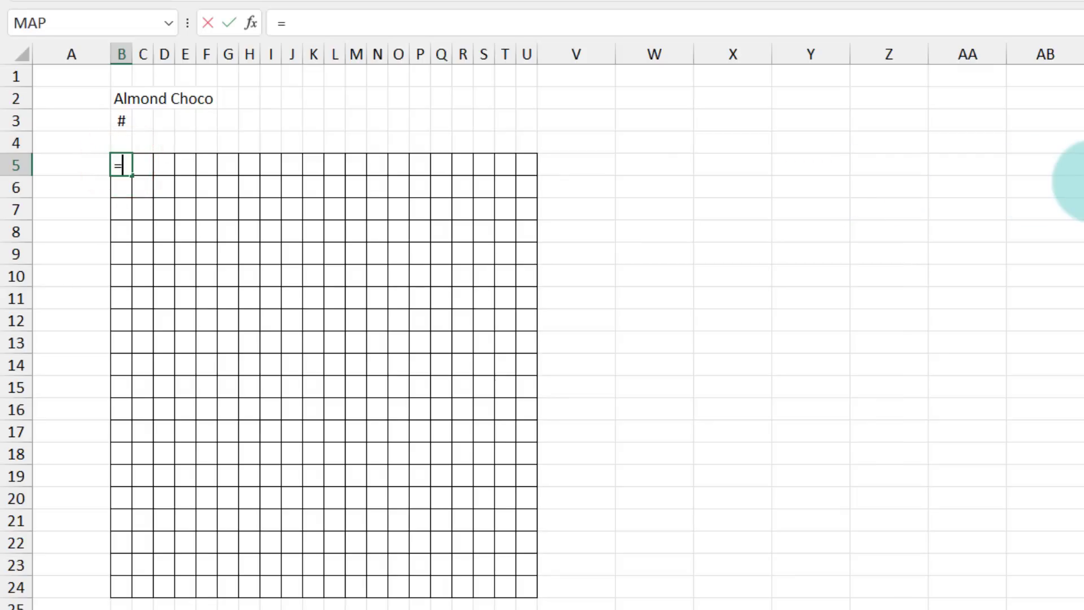
text(=seq)
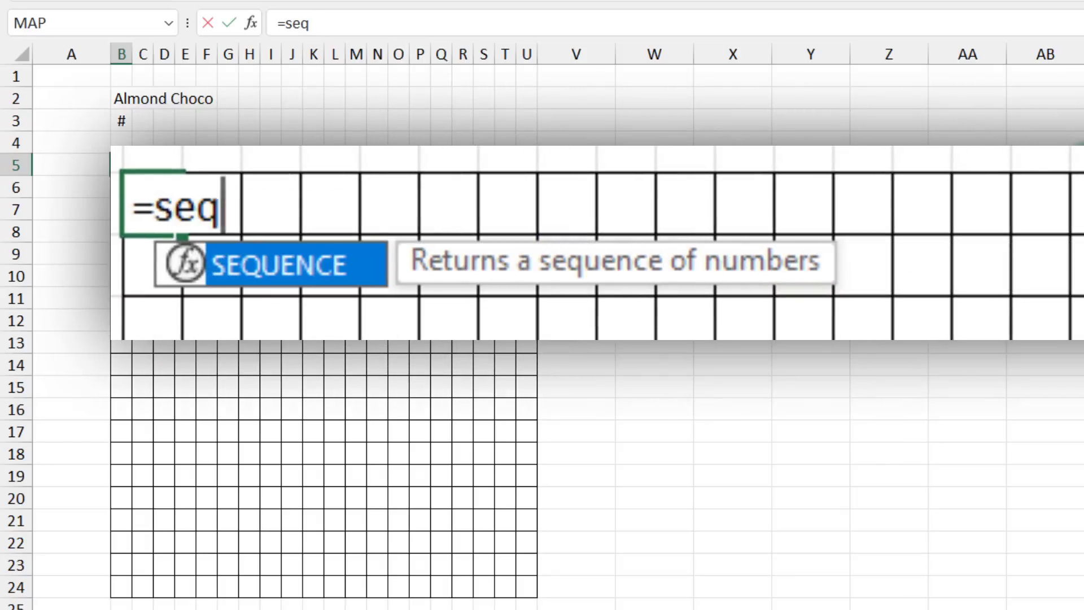
key(Tab)
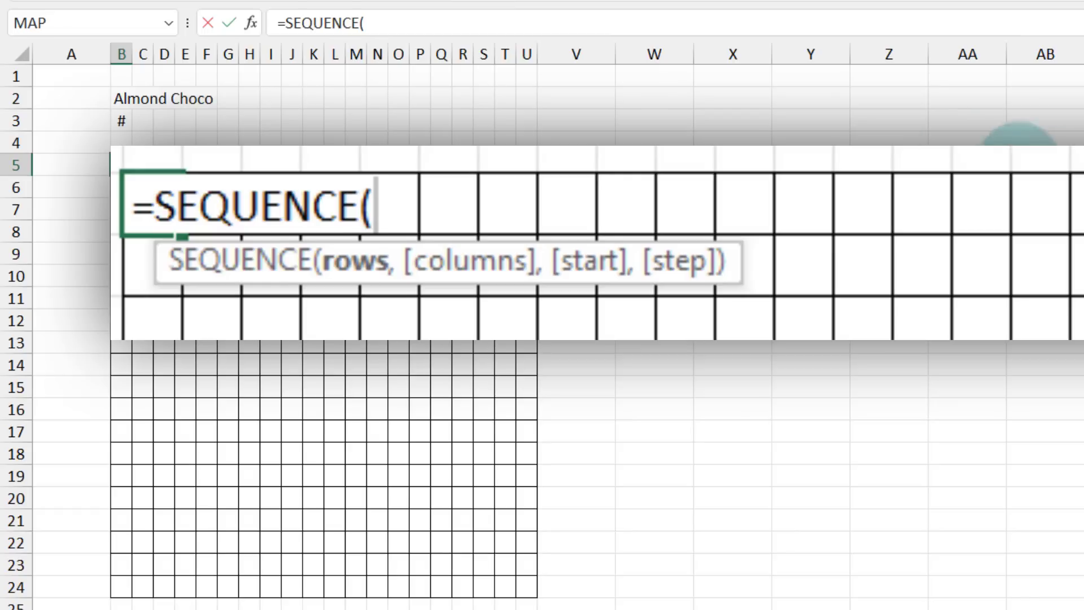
text(20,20)
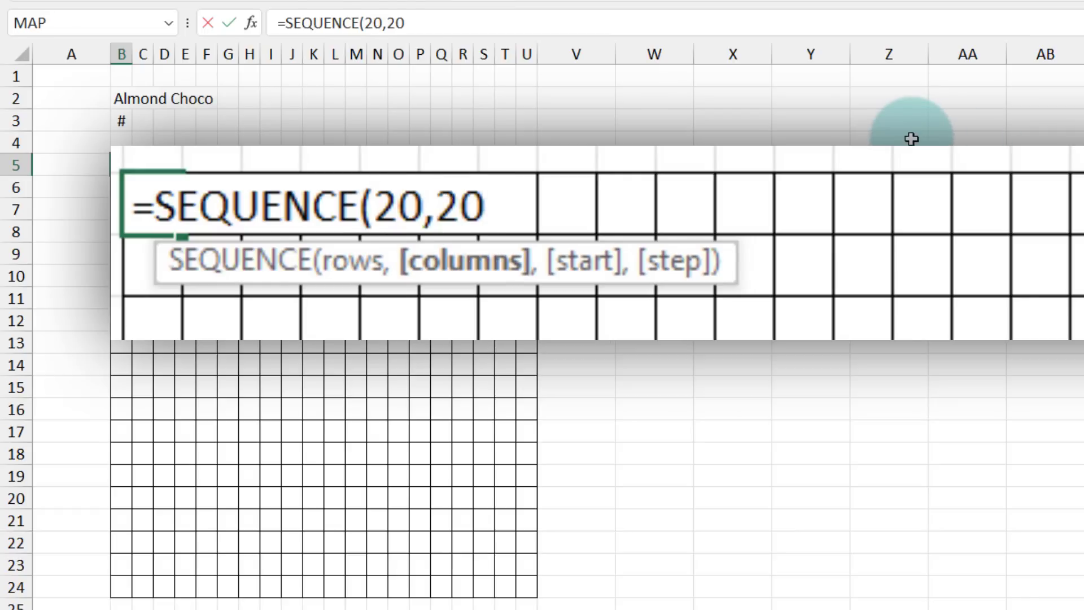
text())
key(Return)
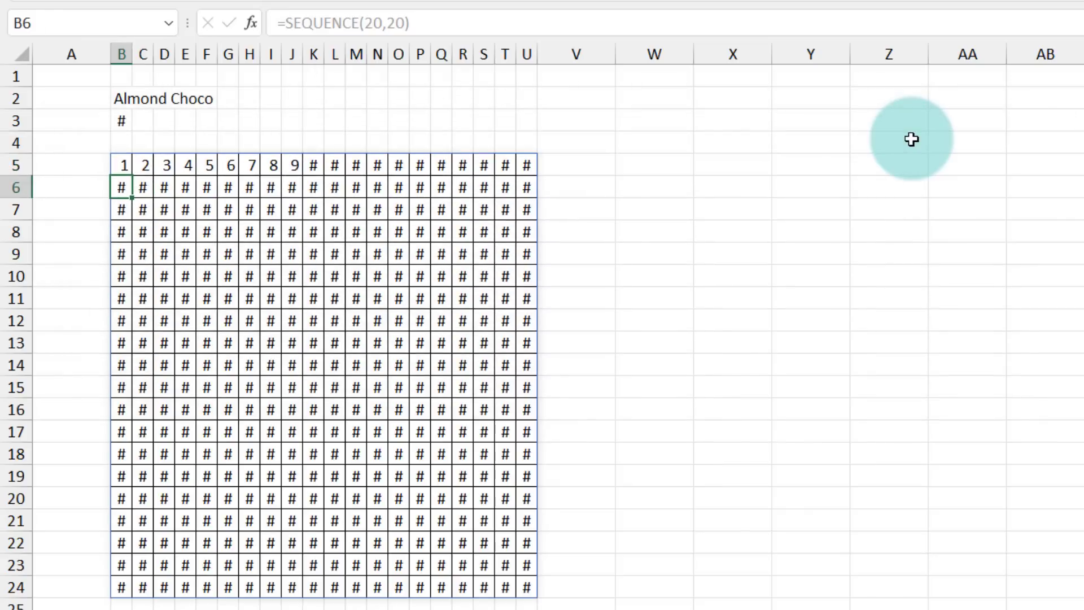
Shrink the font of B5:U24 to size 8 so all numbers show
drag(122, 164, 520, 595)
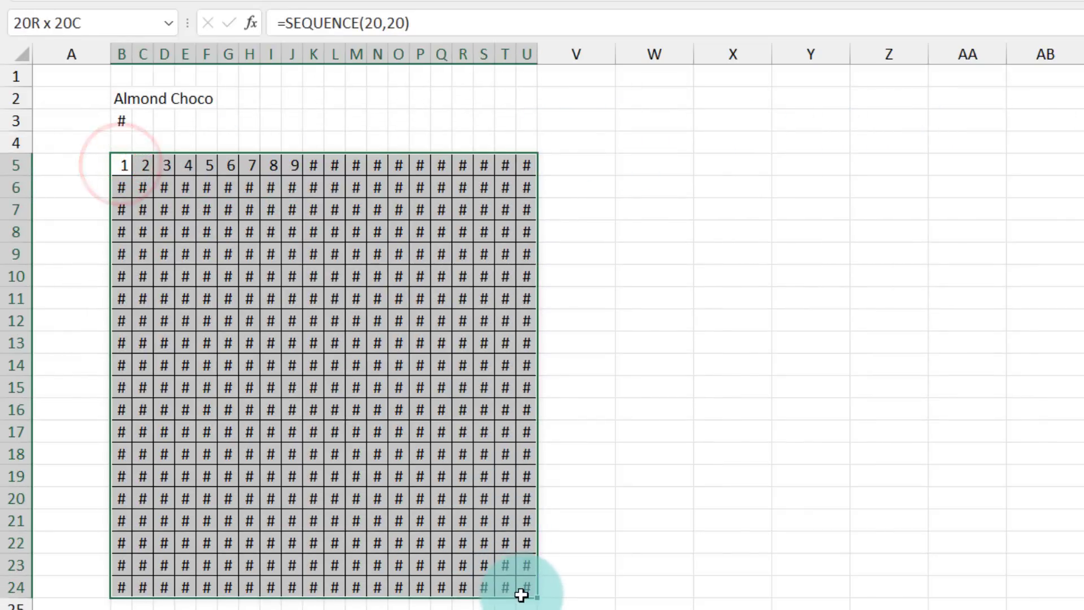
click(496, 527)
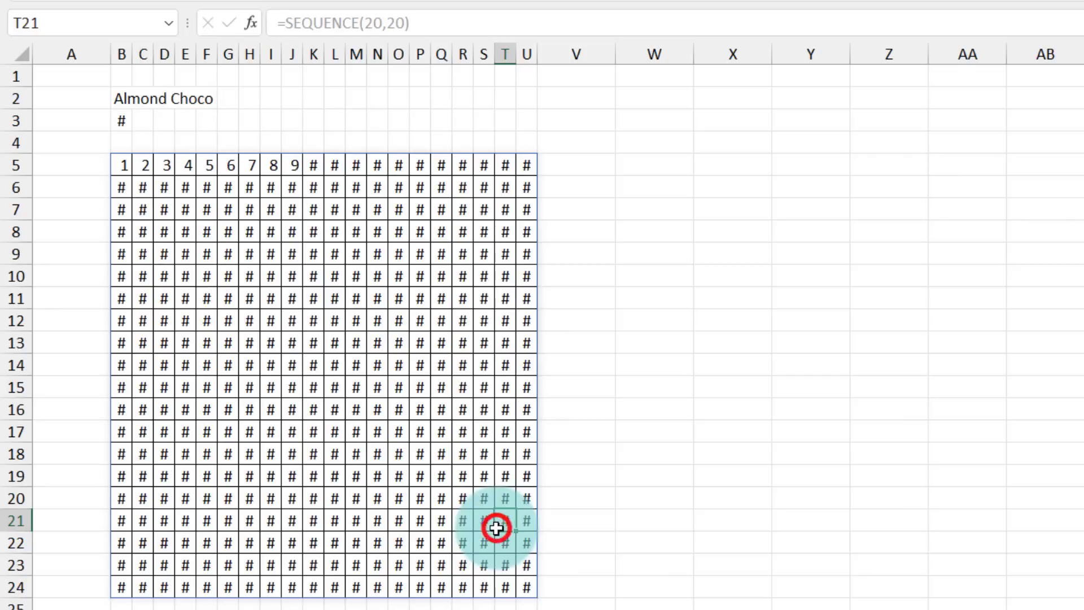
drag(124, 168, 520, 587)
click(716, 387)
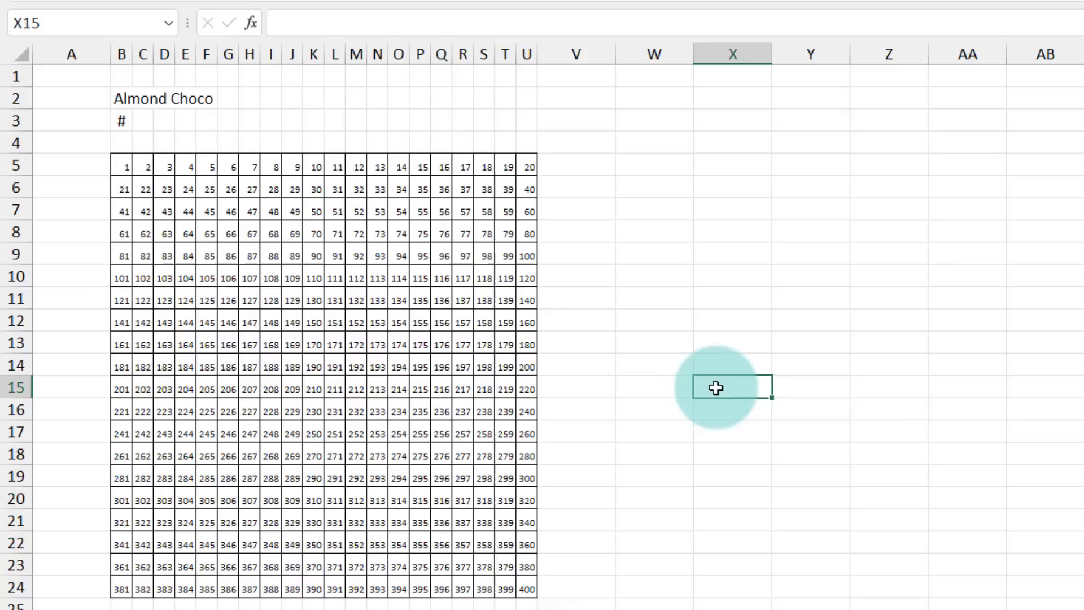
drag(124, 165, 525, 584)
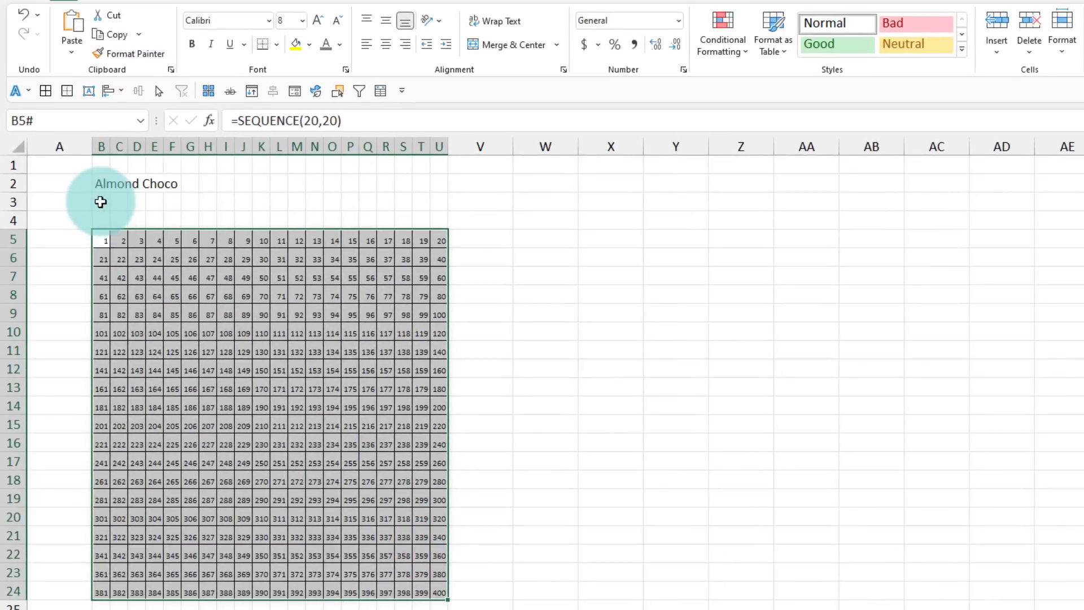
Fill B3 yellow and set its font size to 8
click(121, 121)
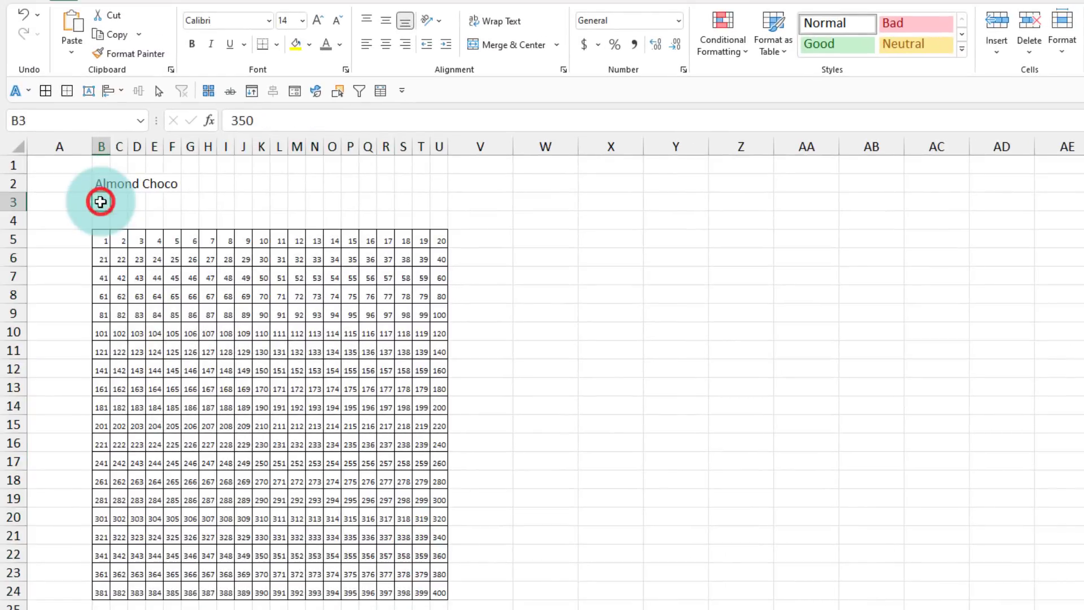
click(296, 45)
click(302, 21)
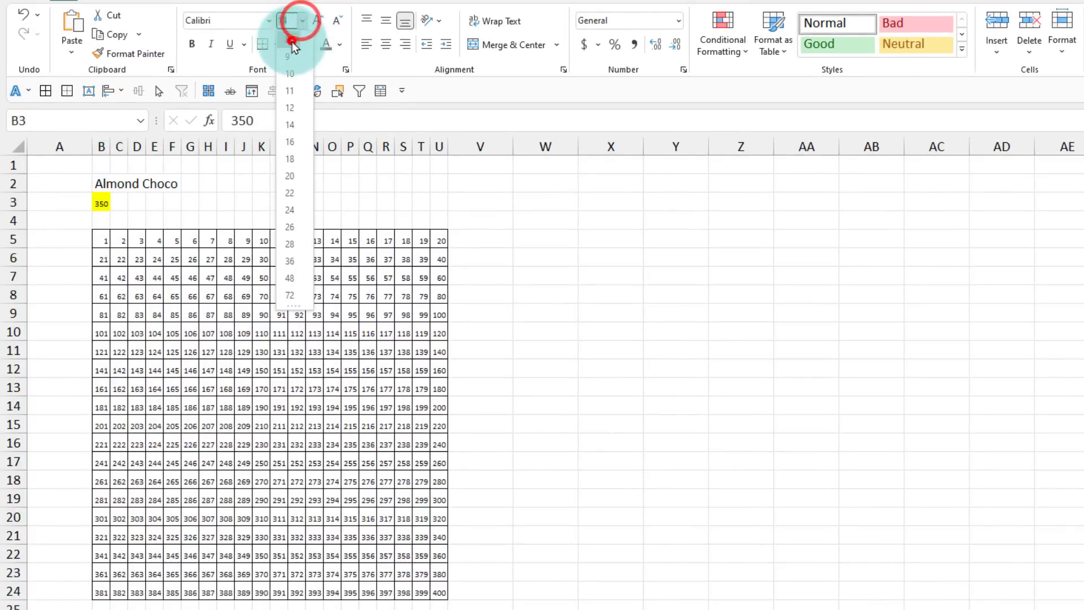
click(292, 38)
Add a Less Than rule on B5:U24 using =$B$3, shading lower numbers light red
drag(106, 242, 437, 585)
click(738, 51)
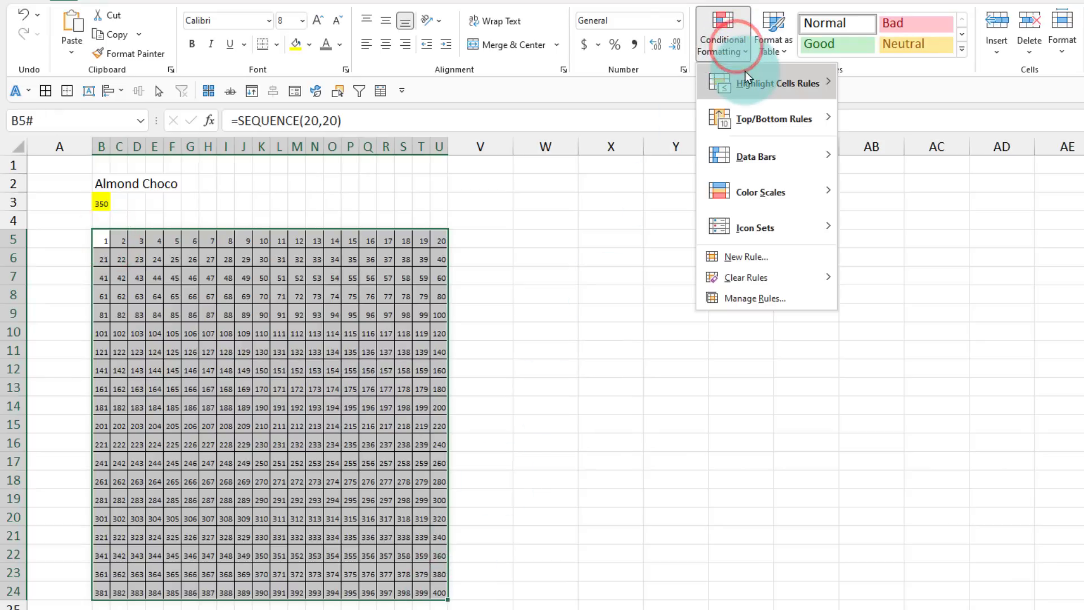
mouse_move(745, 72)
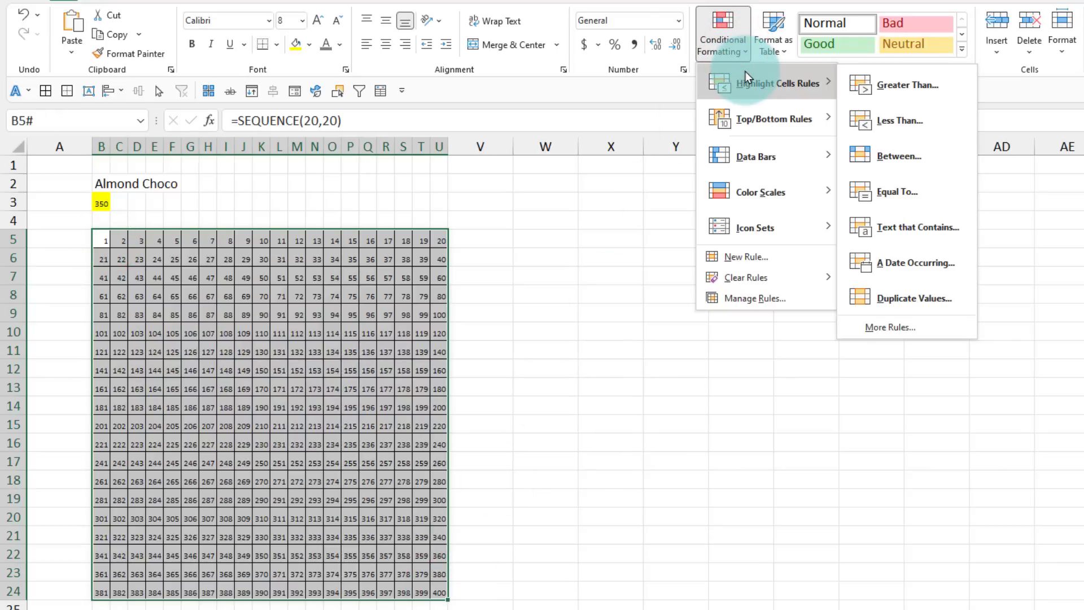
click(933, 121)
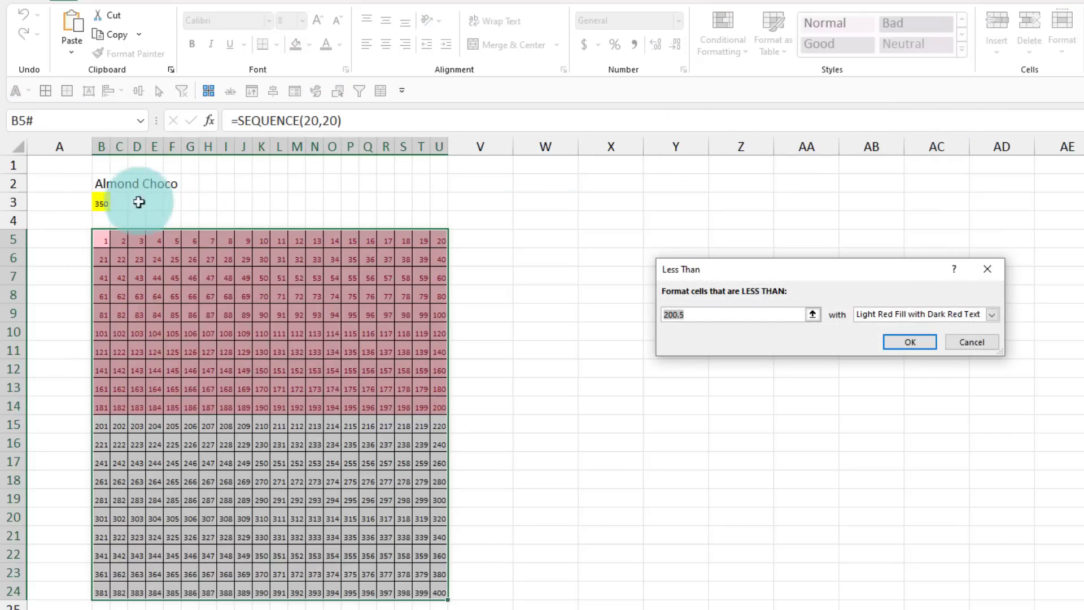
click(104, 203)
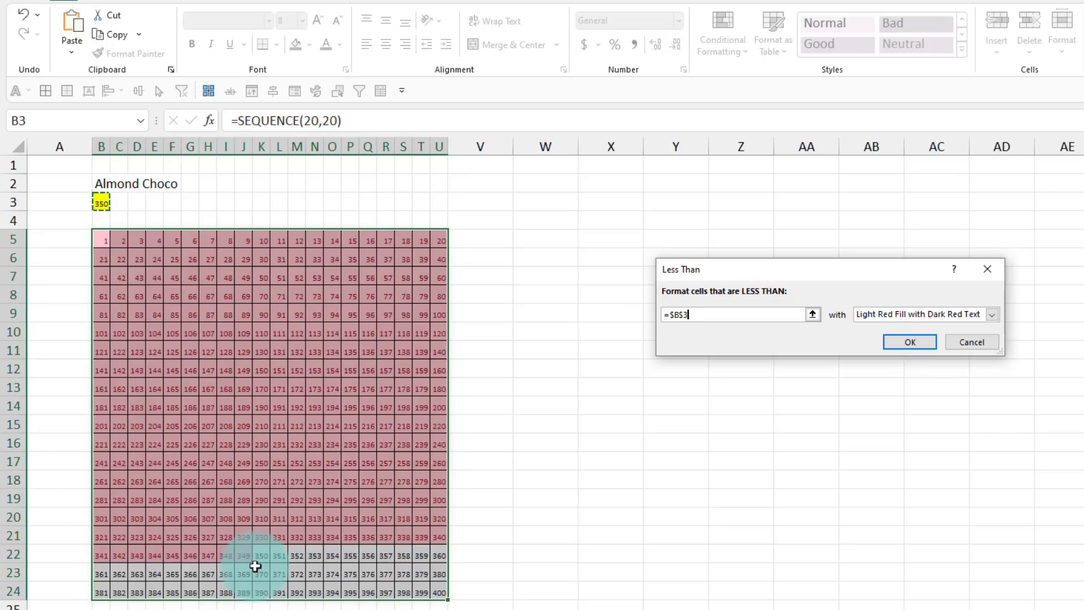
click(909, 341)
click(672, 406)
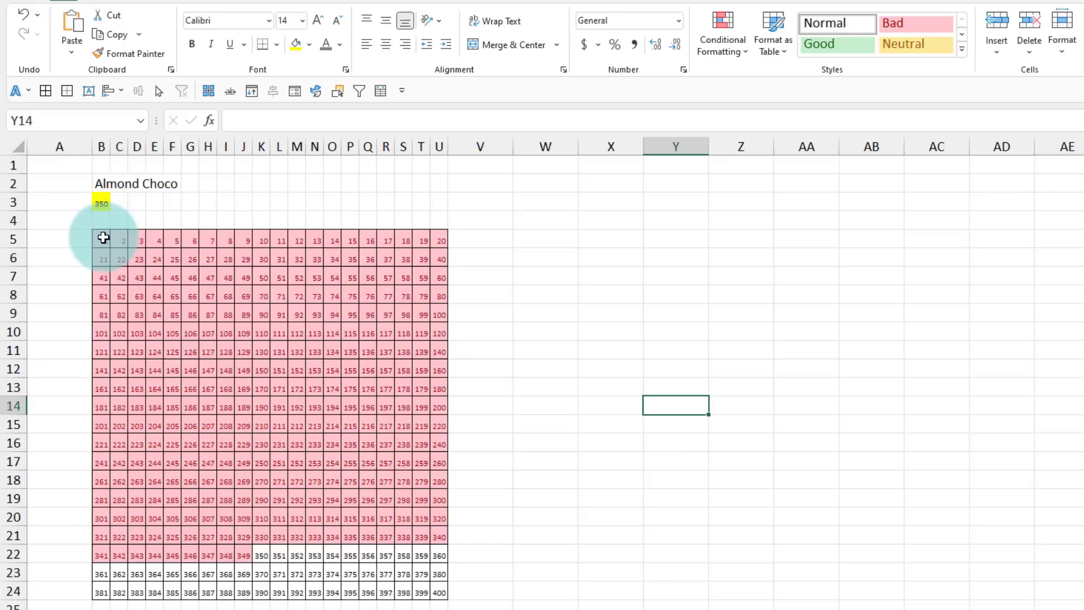
mouse_move(103, 237)
mouse_down()
mouse_move(347, 549)
mouse_move(432, 557)
mouse_up()
Wrap B5's formula as =SORT(SEQUENCE(20,20),1,-1) so 381–400 sit on top
click(101, 240)
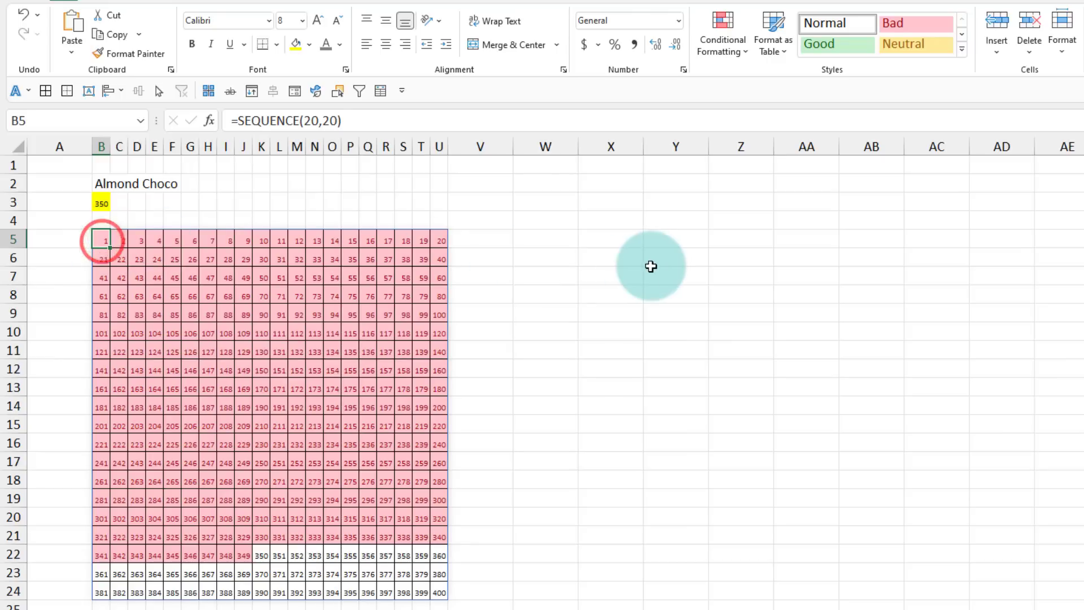
key(F2)
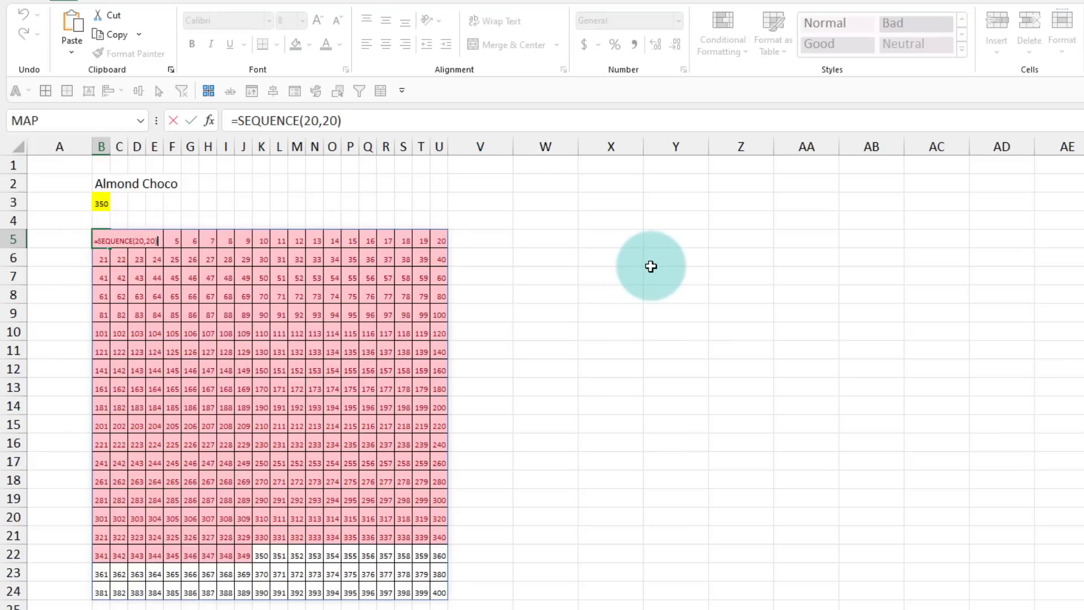
key(Escape)
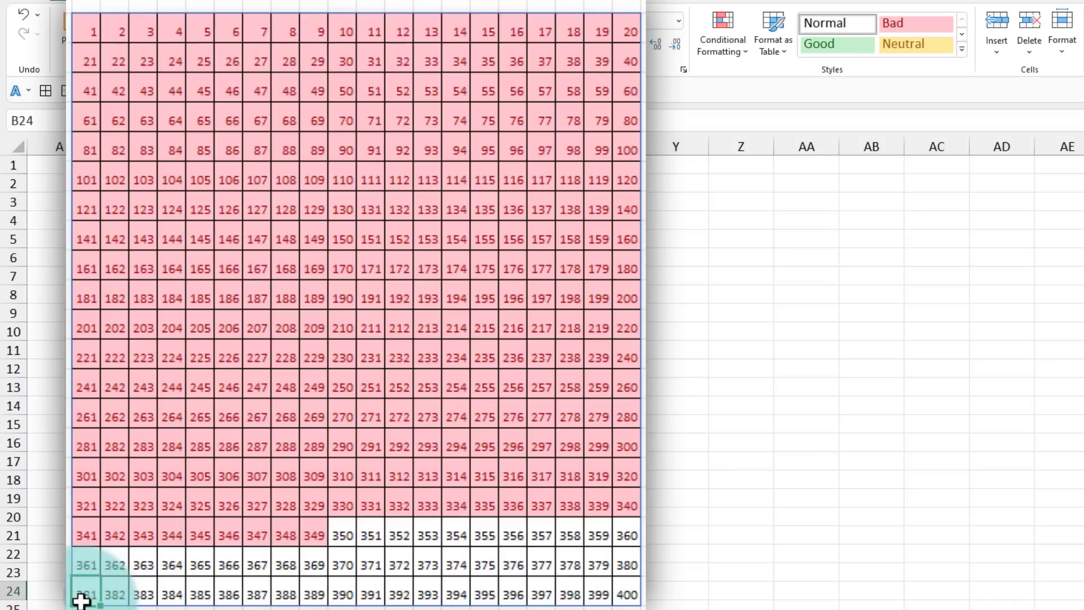
double_click(90, 27)
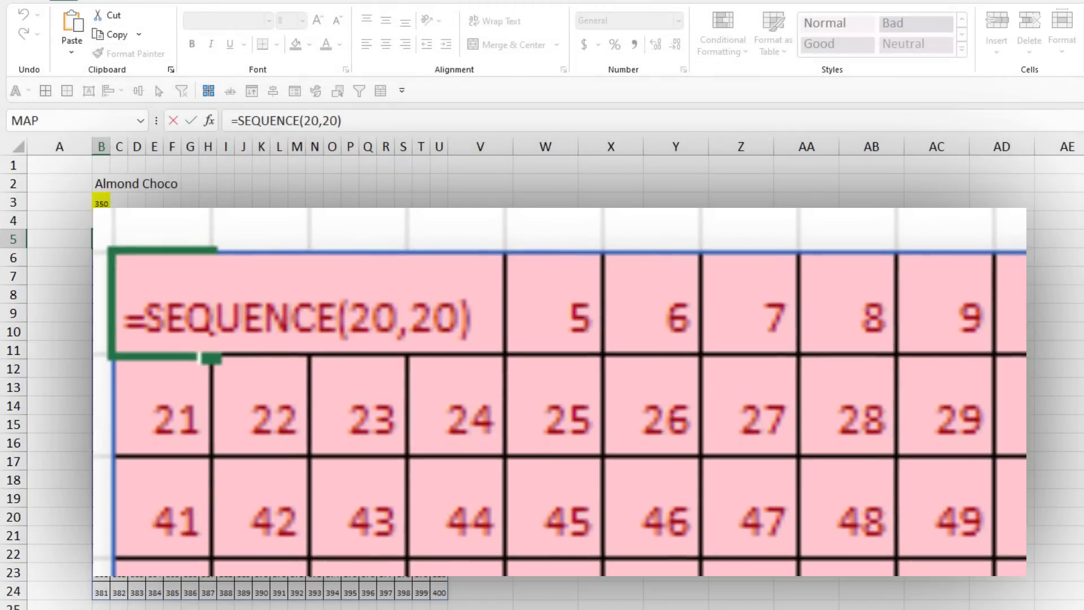
text(sort()
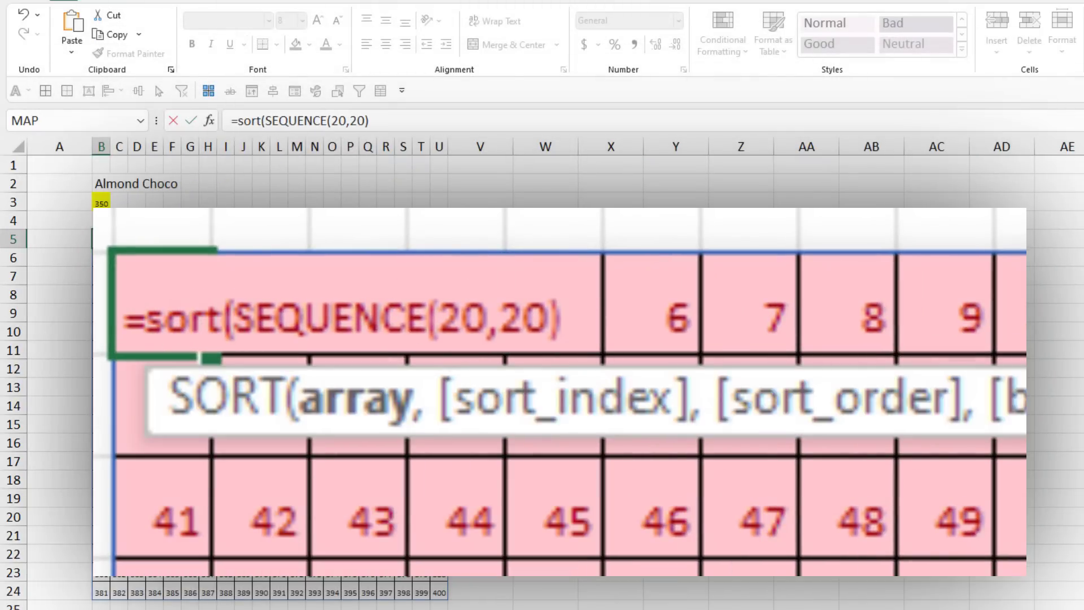
text(,)
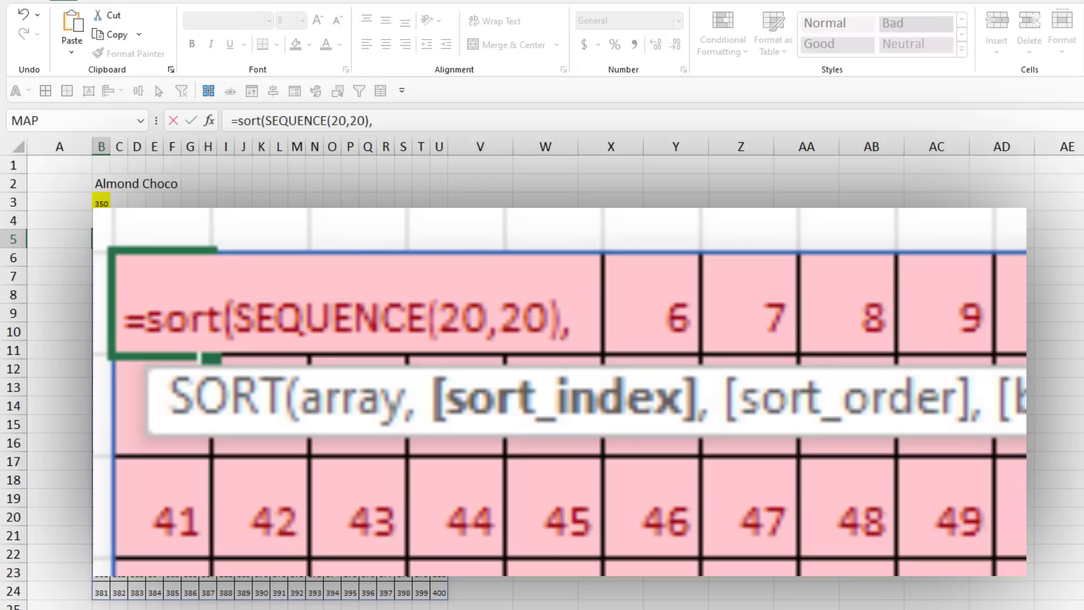
text(1)
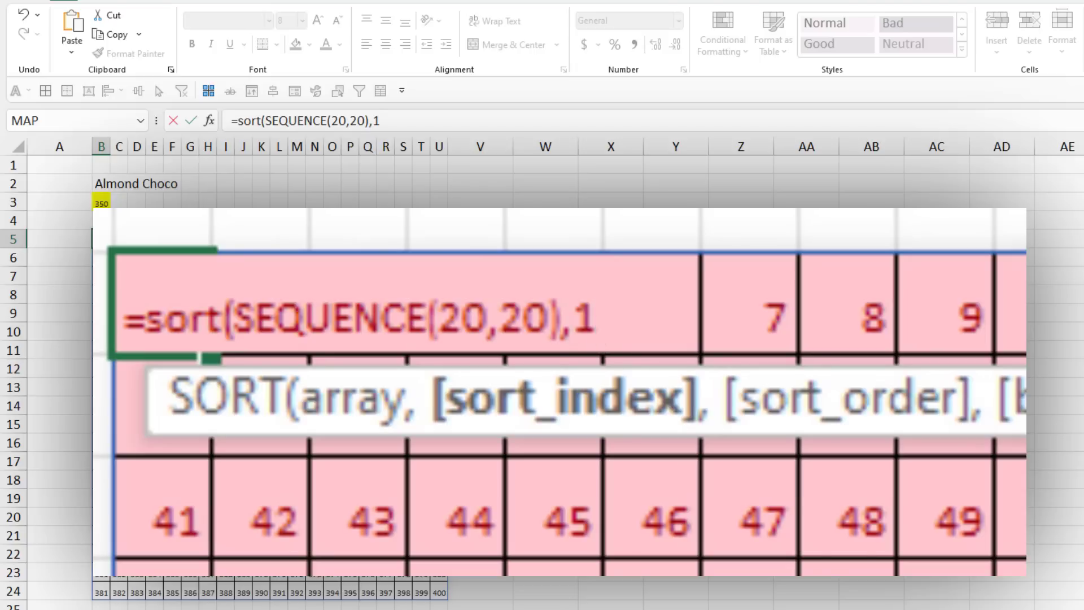
text(,)
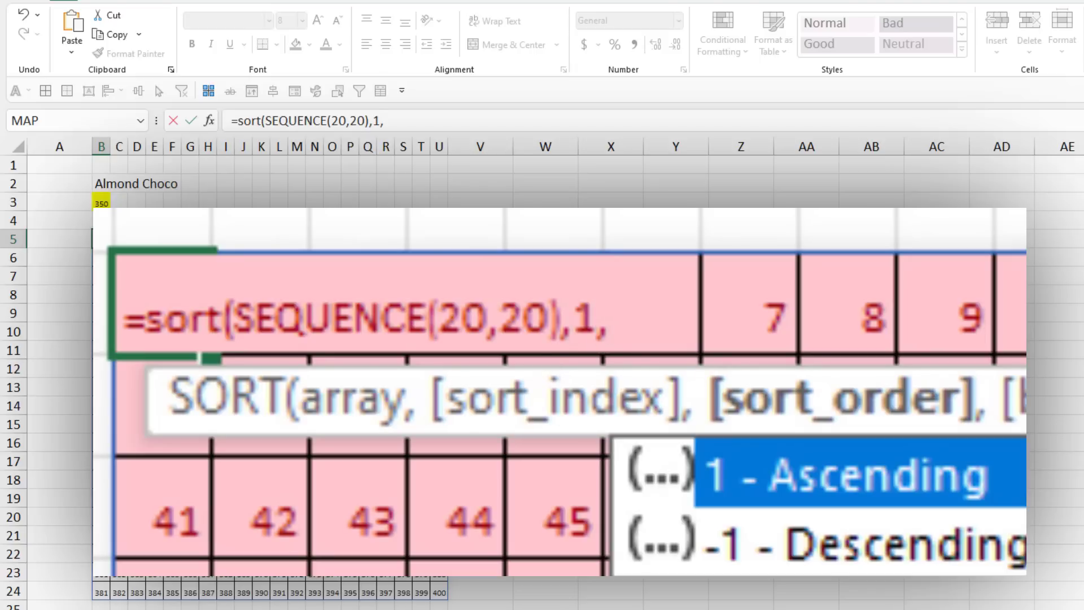
text(-1))
key(Return)
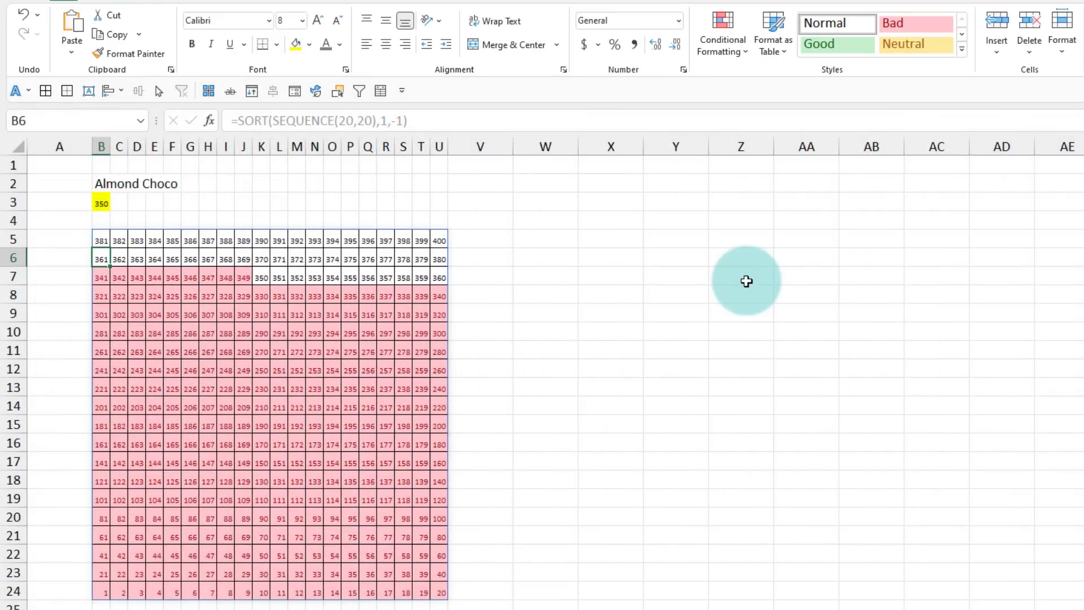
drag(102, 589, 441, 572)
drag(102, 555, 438, 554)
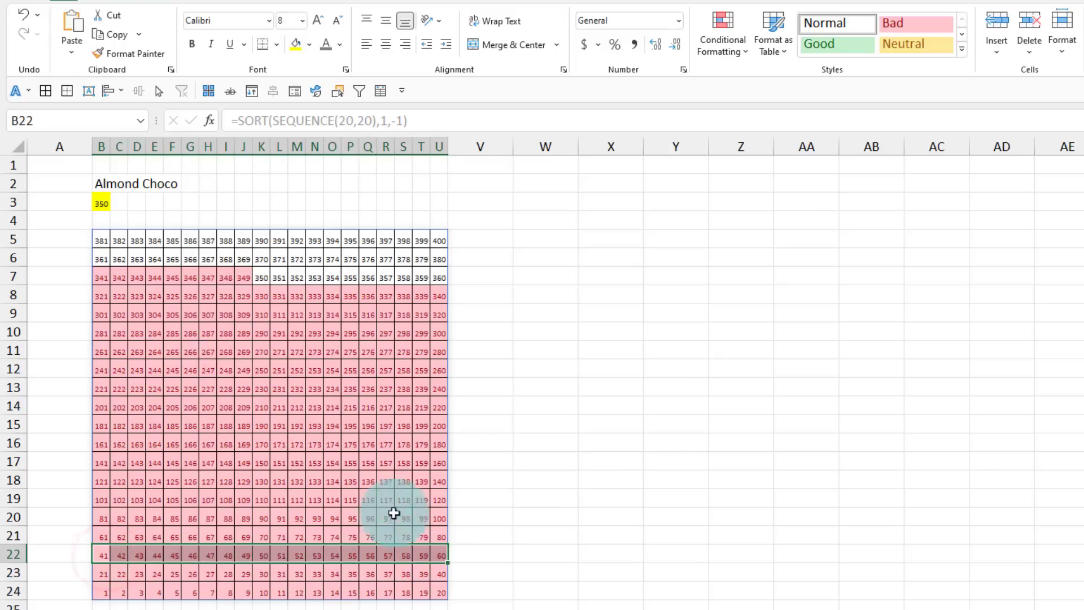
drag(102, 240, 439, 238)
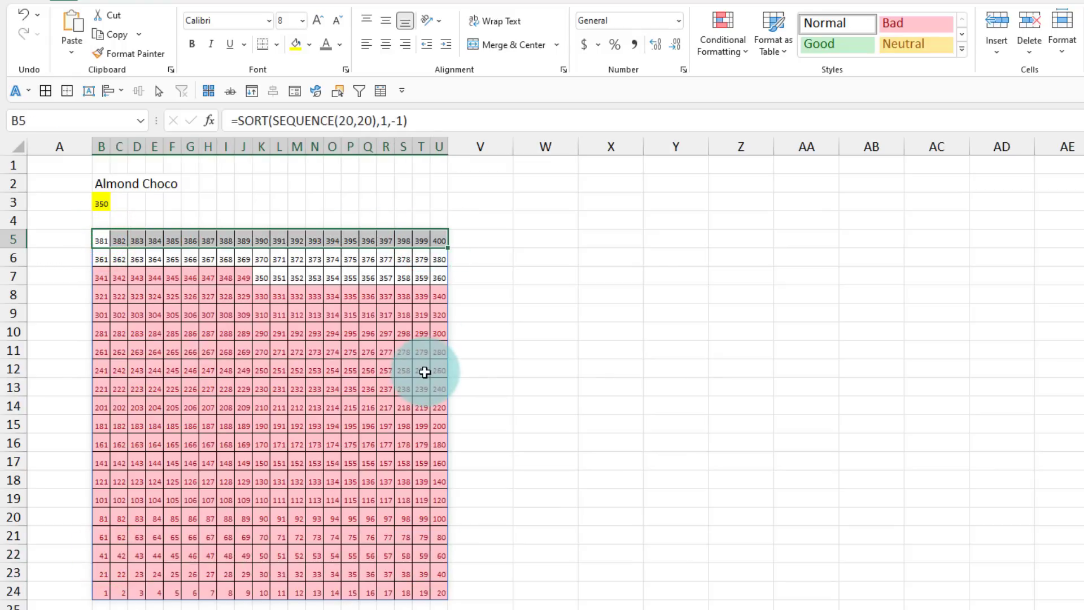
click(247, 277)
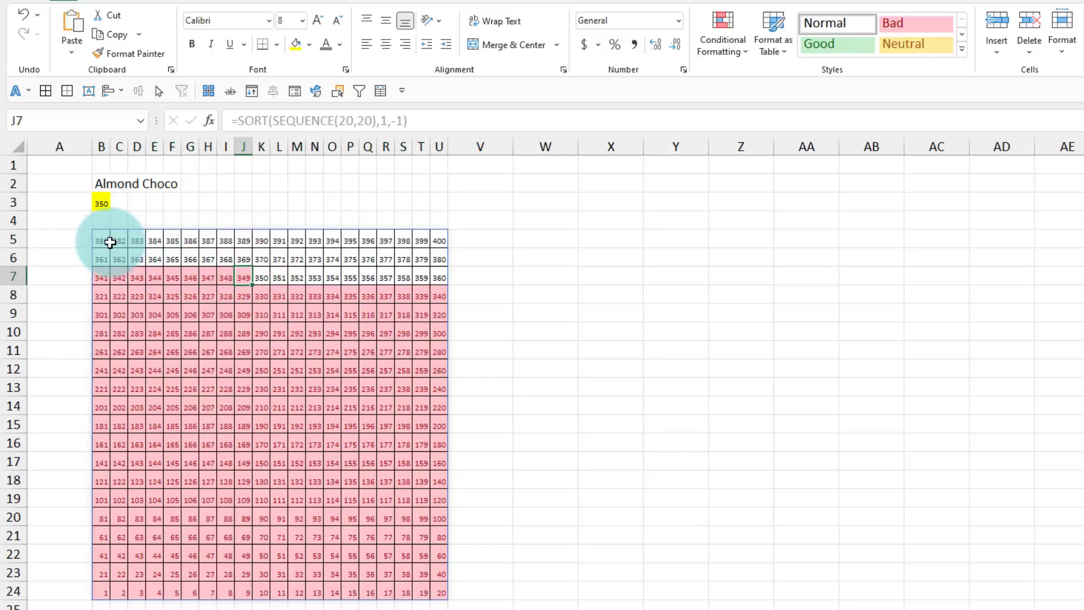
Clear the existing conditional formatting rules from B5:U24
drag(99, 238, 437, 587)
click(712, 52)
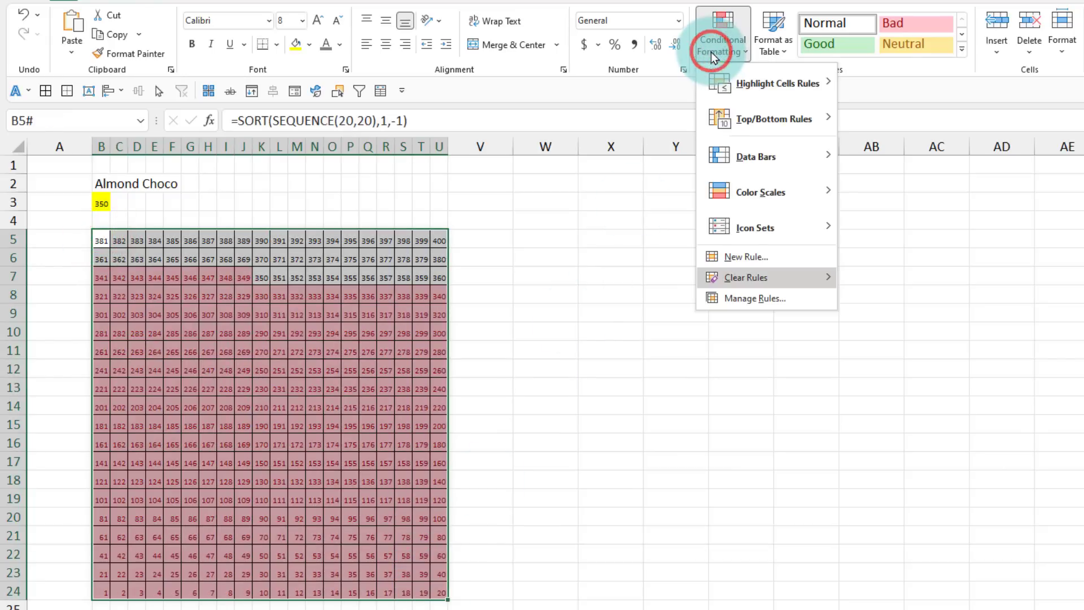
mouse_move(751, 277)
click(875, 274)
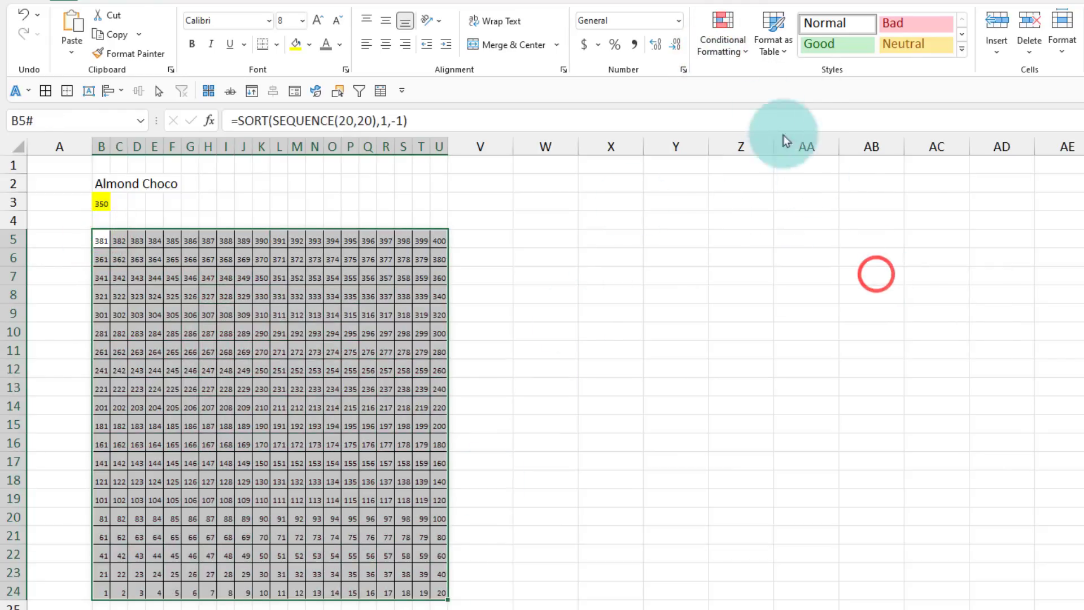
Add a formula rule =B5<=$B$3 that fills matching grid cells gold
click(720, 33)
click(764, 254)
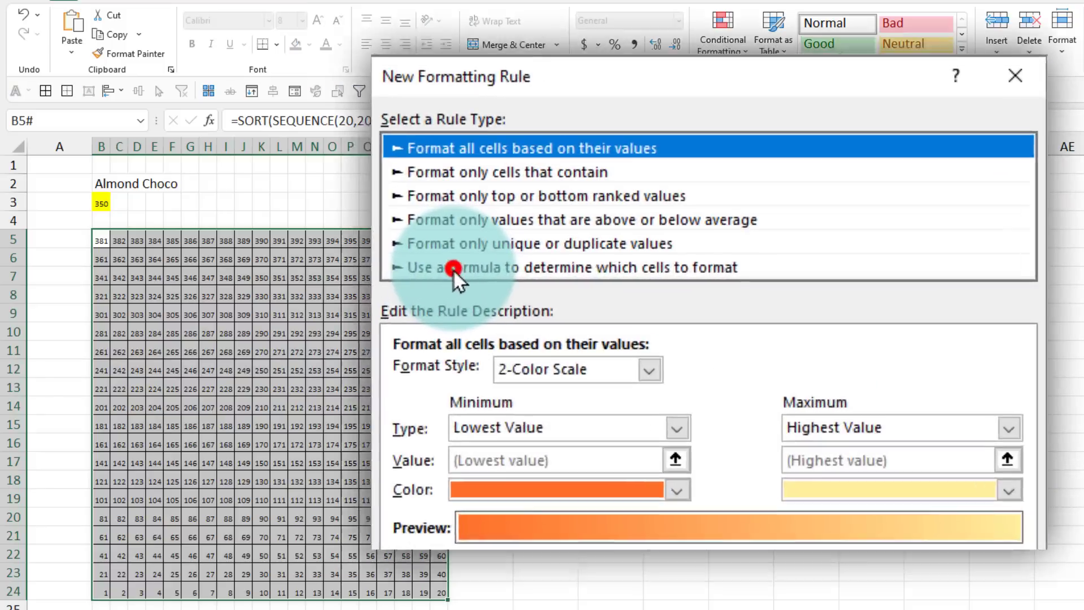
click(690, 276)
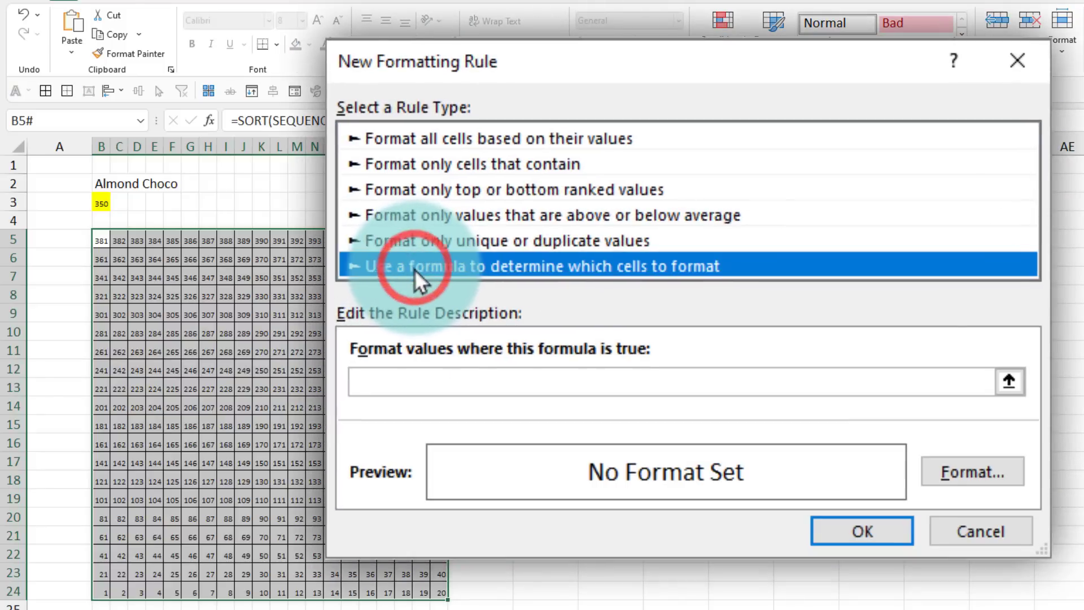
click(389, 377)
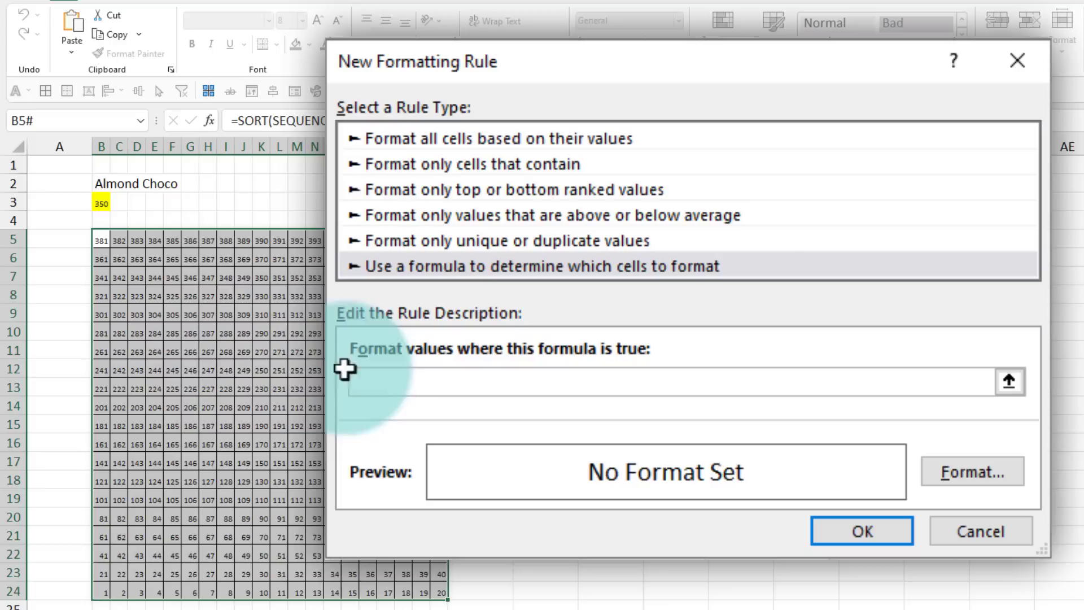
click(101, 241)
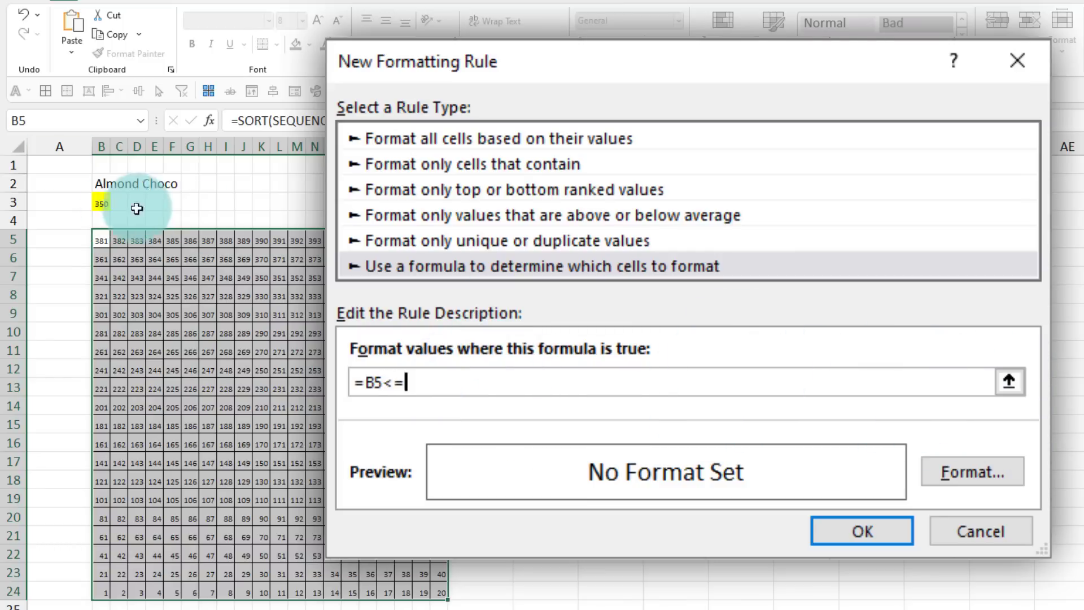
click(101, 204)
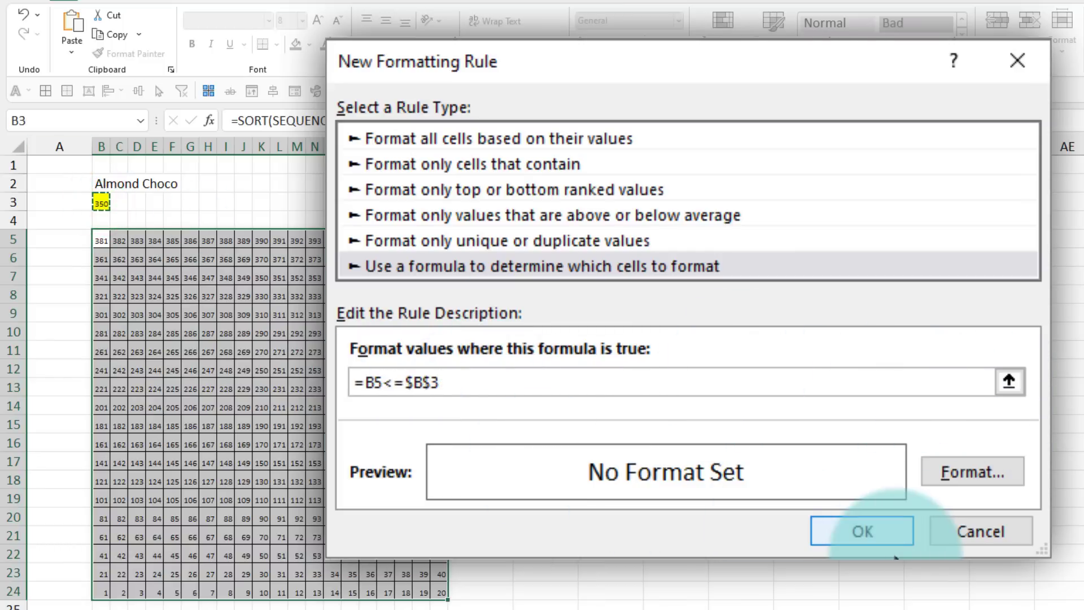
click(966, 468)
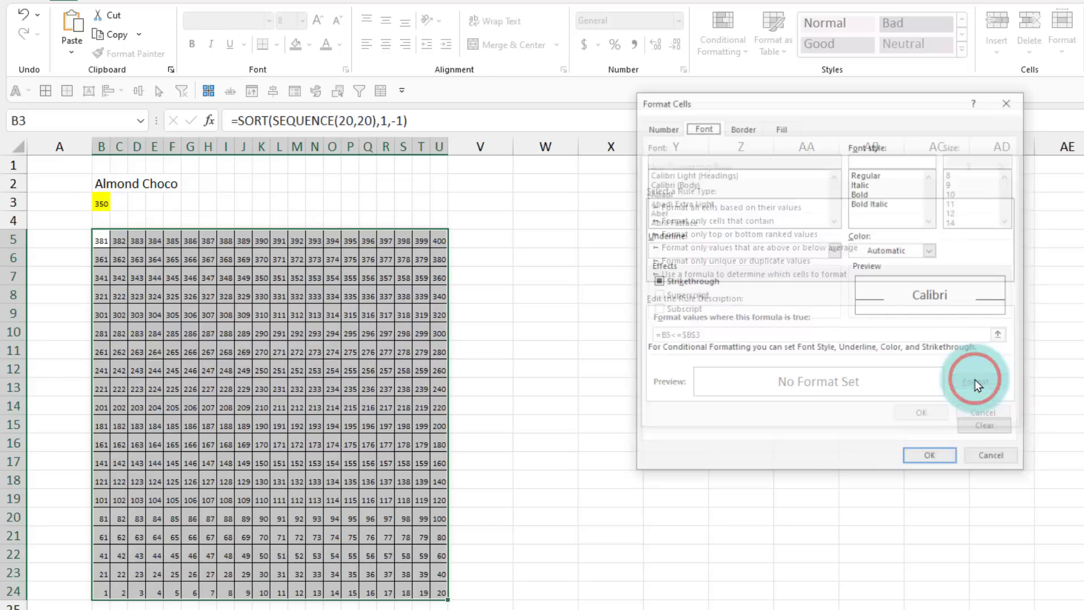
click(779, 126)
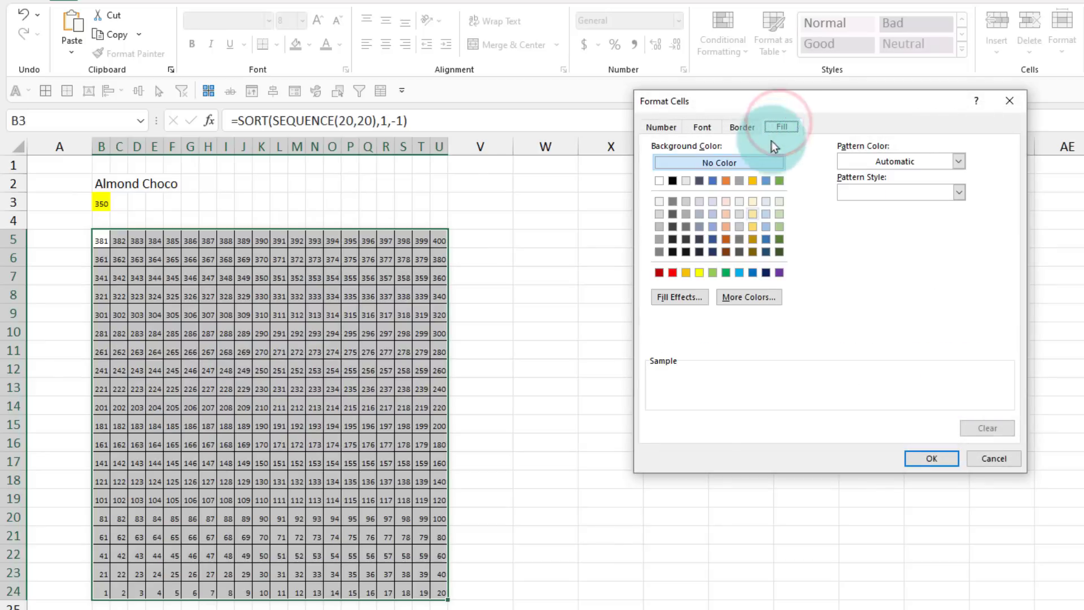
click(754, 181)
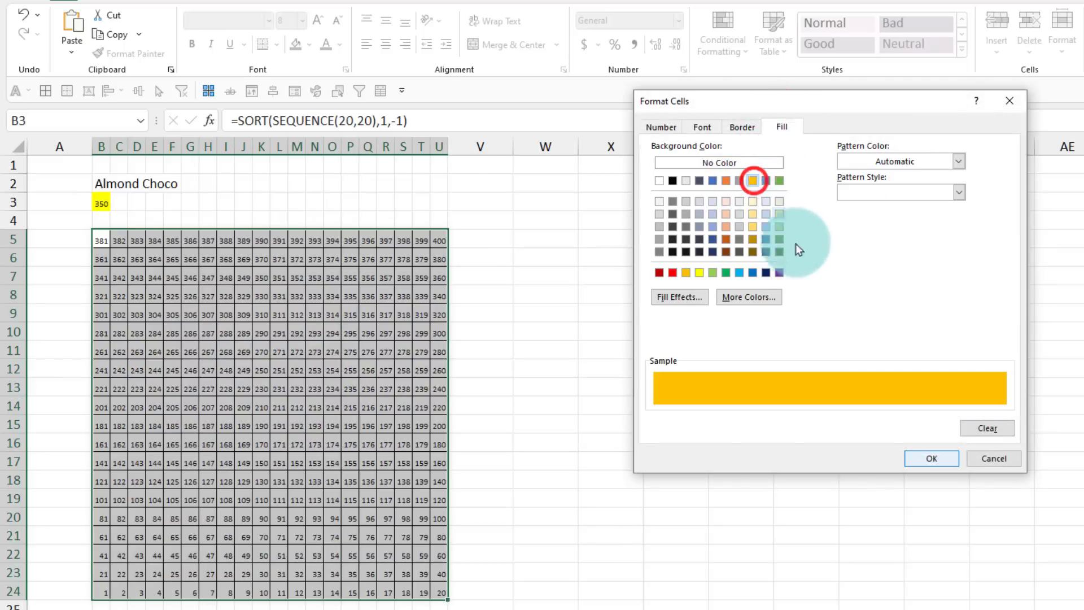
click(940, 460)
click(912, 410)
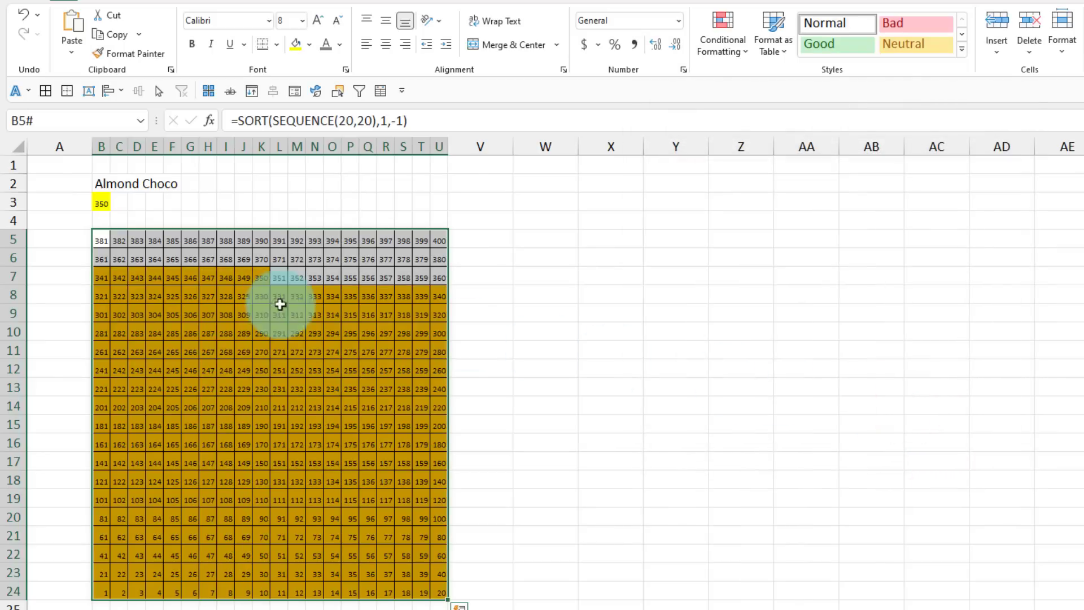
drag(101, 277, 438, 587)
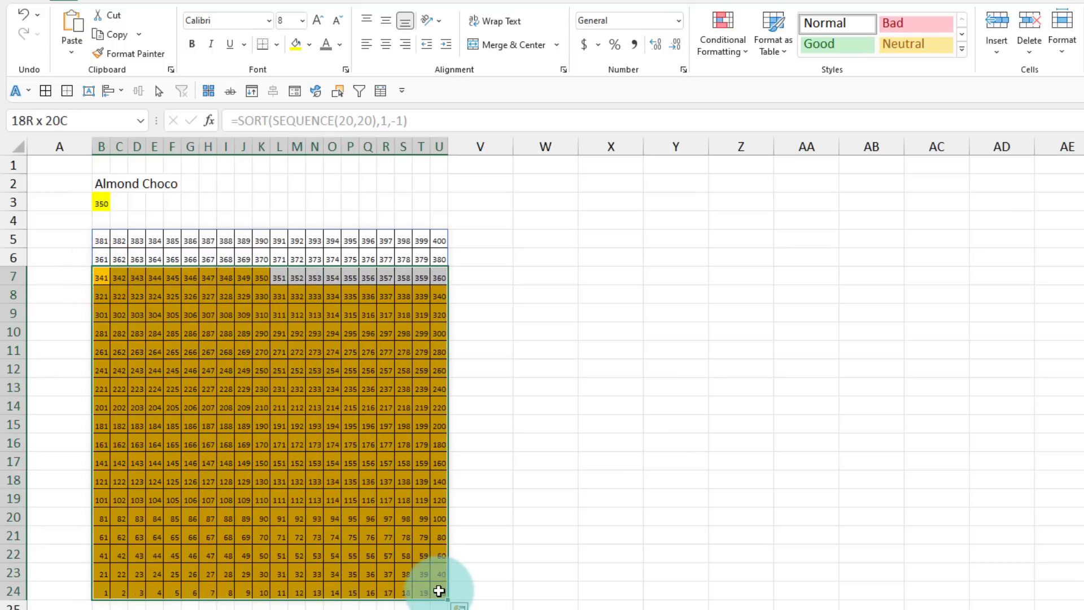
Change B3 to 250, test 400, then undo back to 250
click(102, 203)
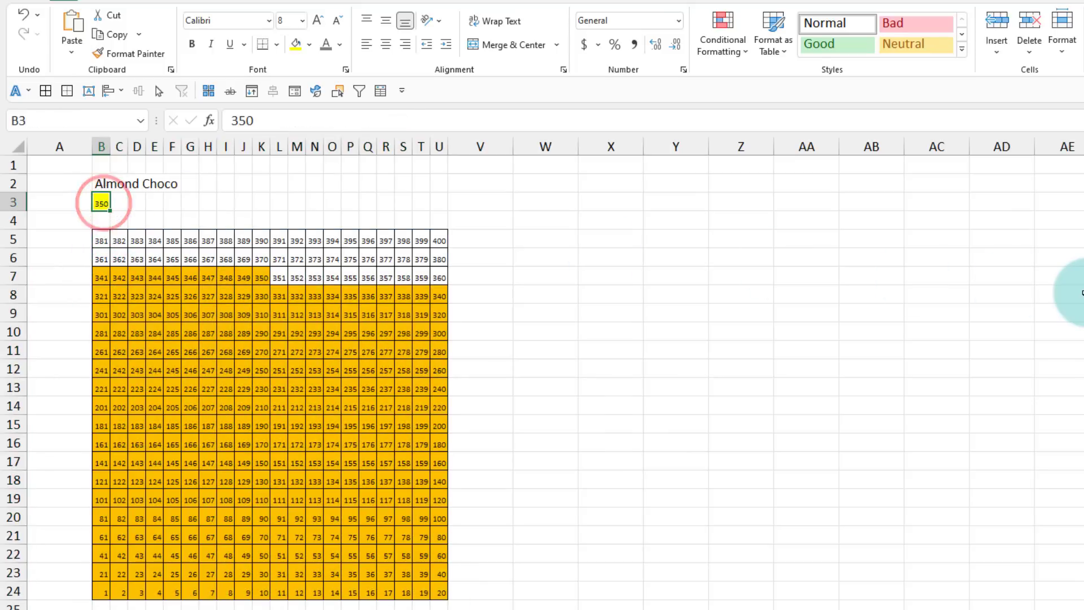
text(25)
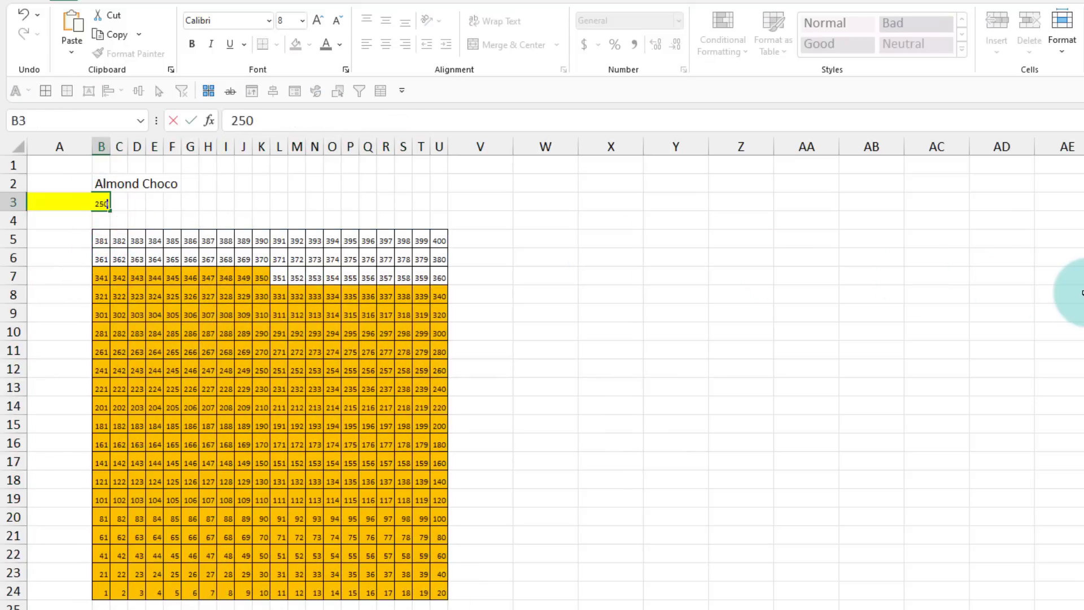
text(0)
key(Return)
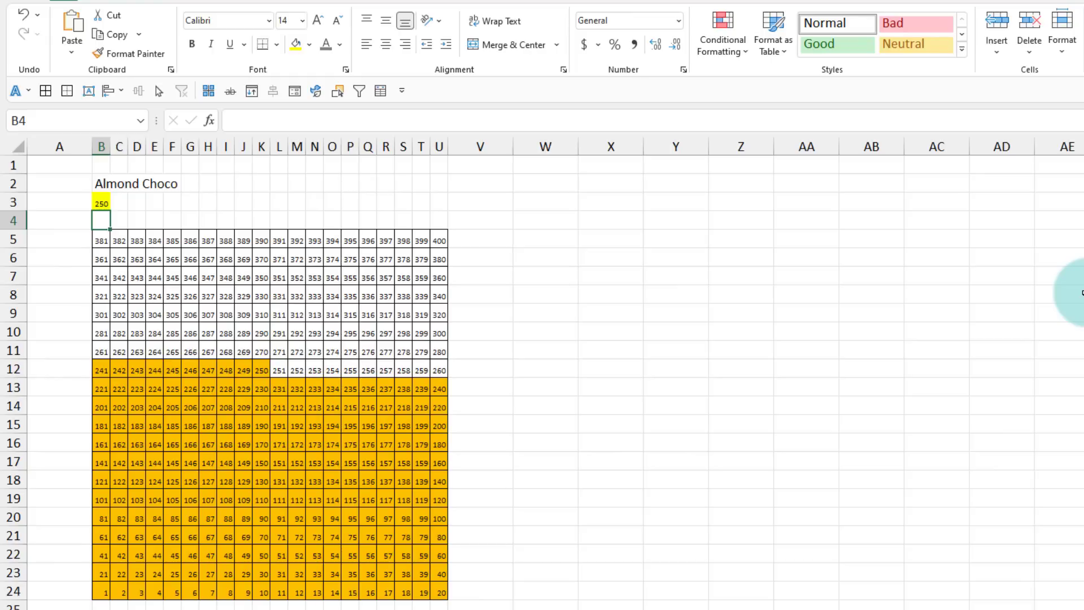
click(100, 204)
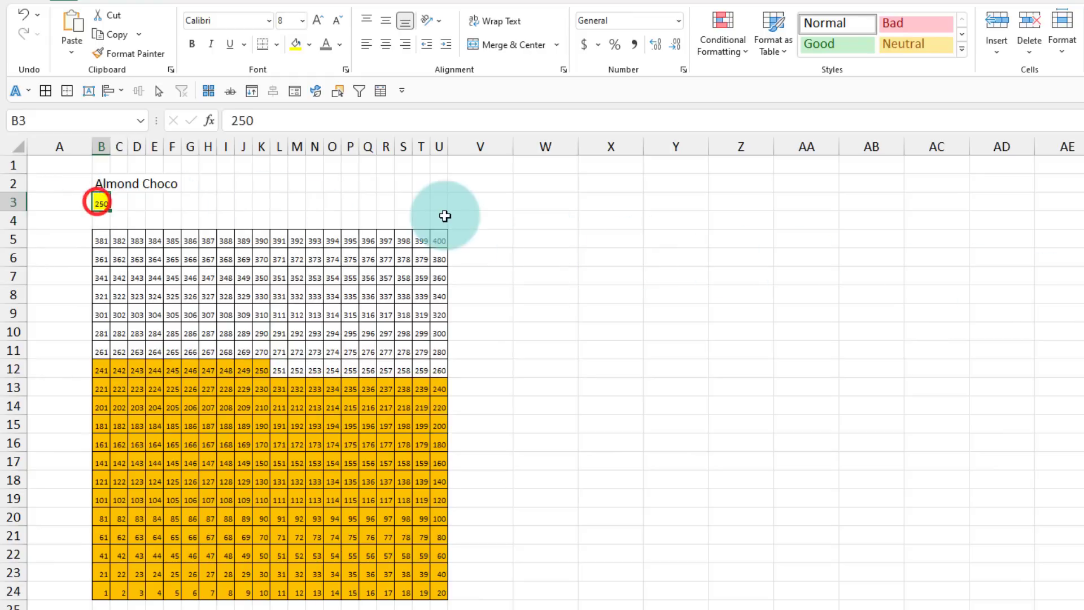
text(400)
key(Return)
scroll(445, 216, right, 3)
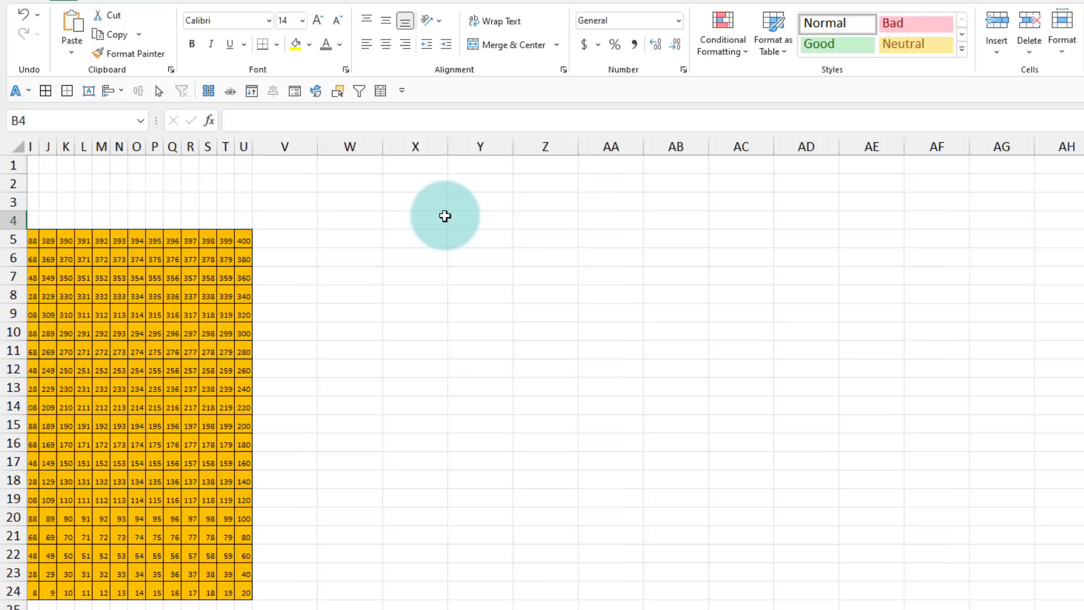
key(ctrl+z)
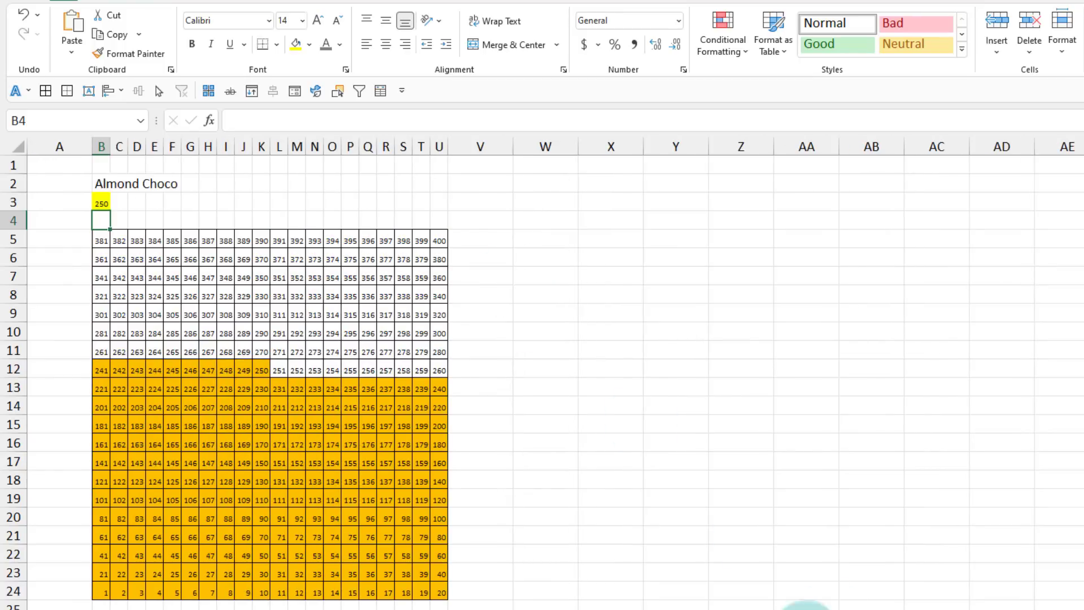
Apply the custom number format ;;; to B5:U24 to hide the grid numbers
drag(103, 237, 436, 591)
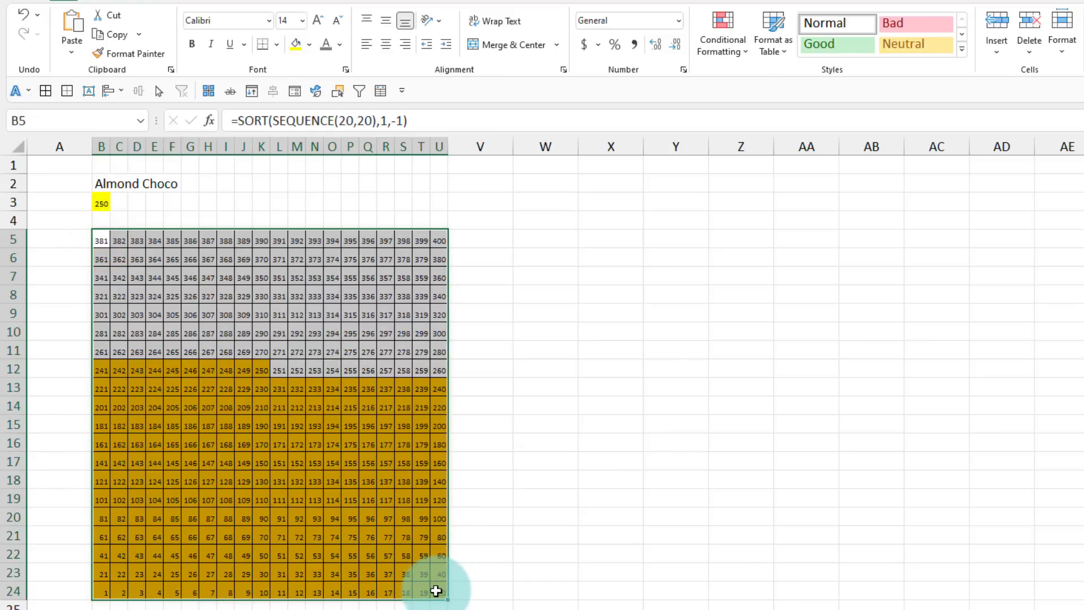
key(ctrl+1)
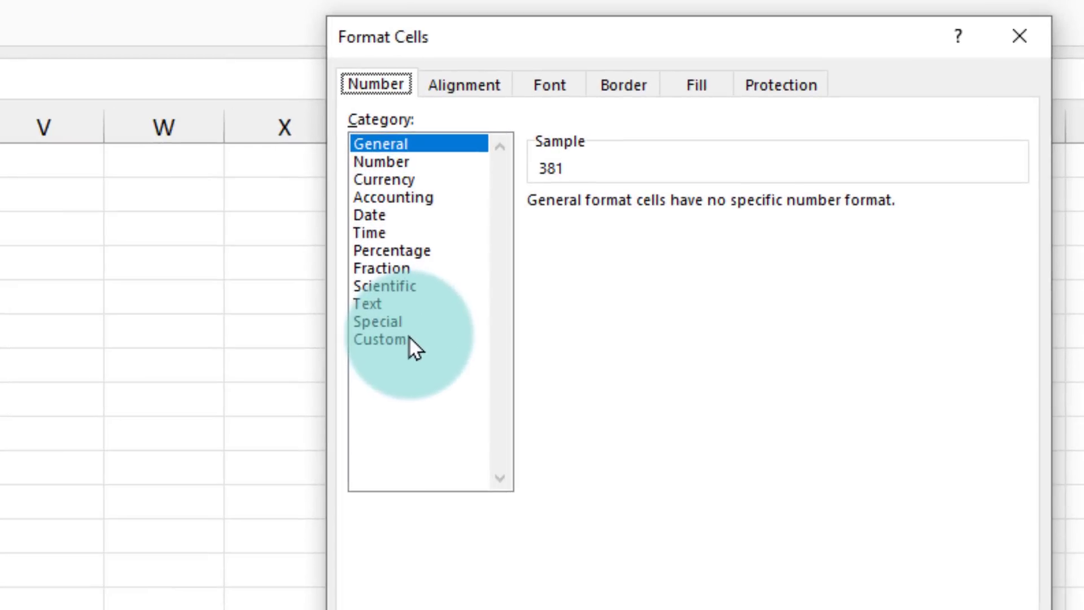
click(381, 340)
click(595, 227)
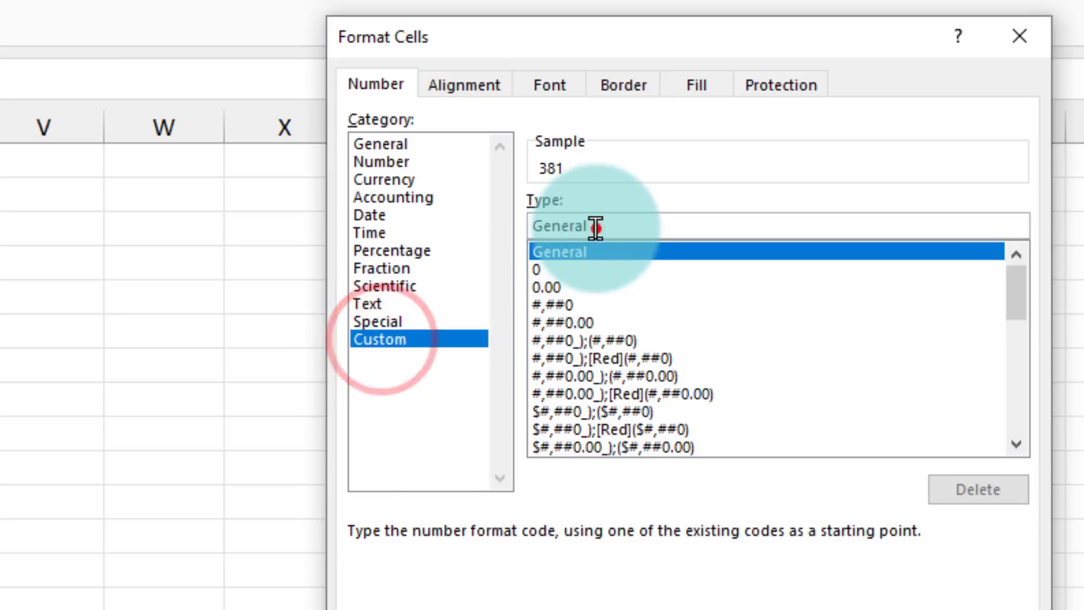
double_click(596, 226)
text(;;;)
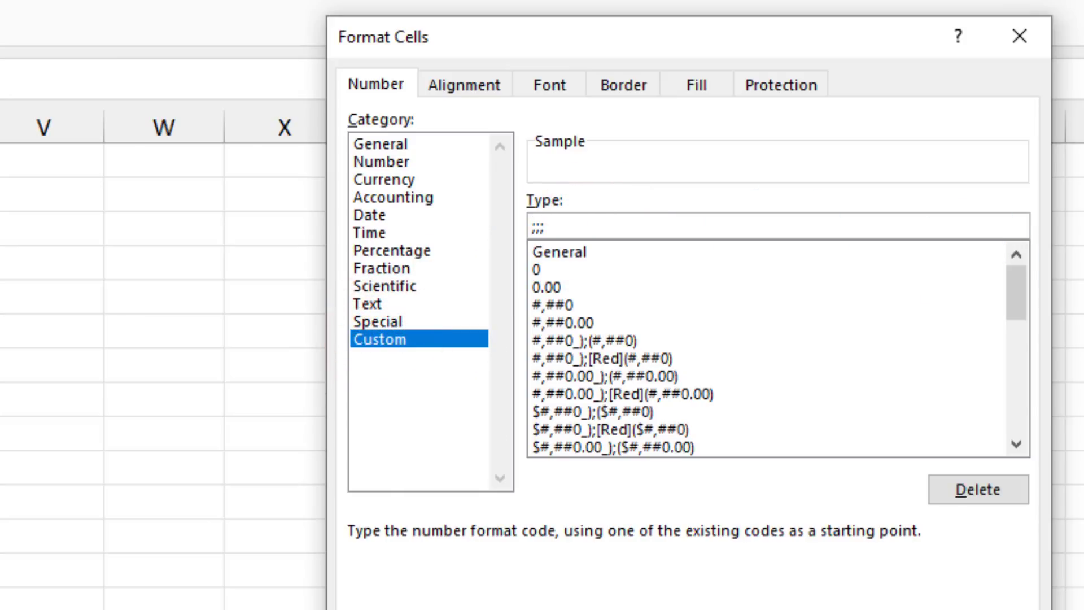
click(553, 227)
click(873, 609)
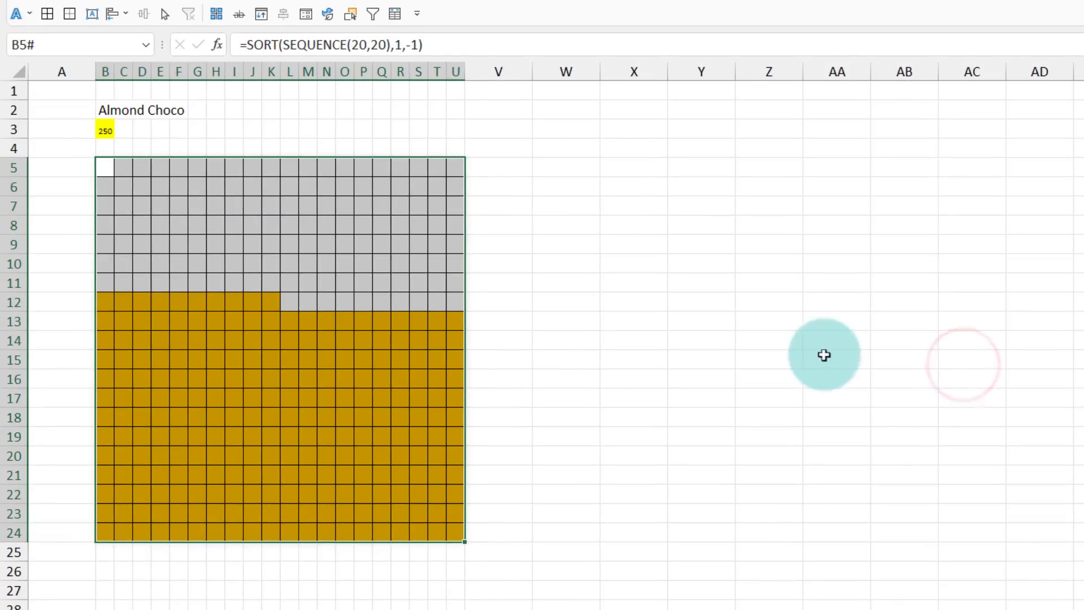
Select columns B through U and narrow them further
click(111, 303)
click(266, 302)
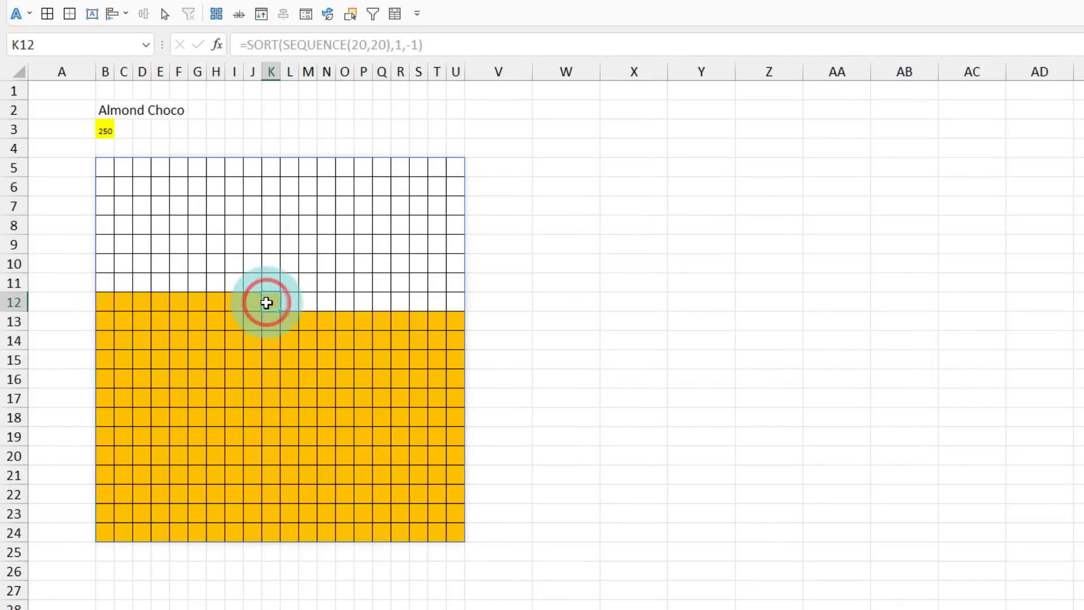
click(102, 130)
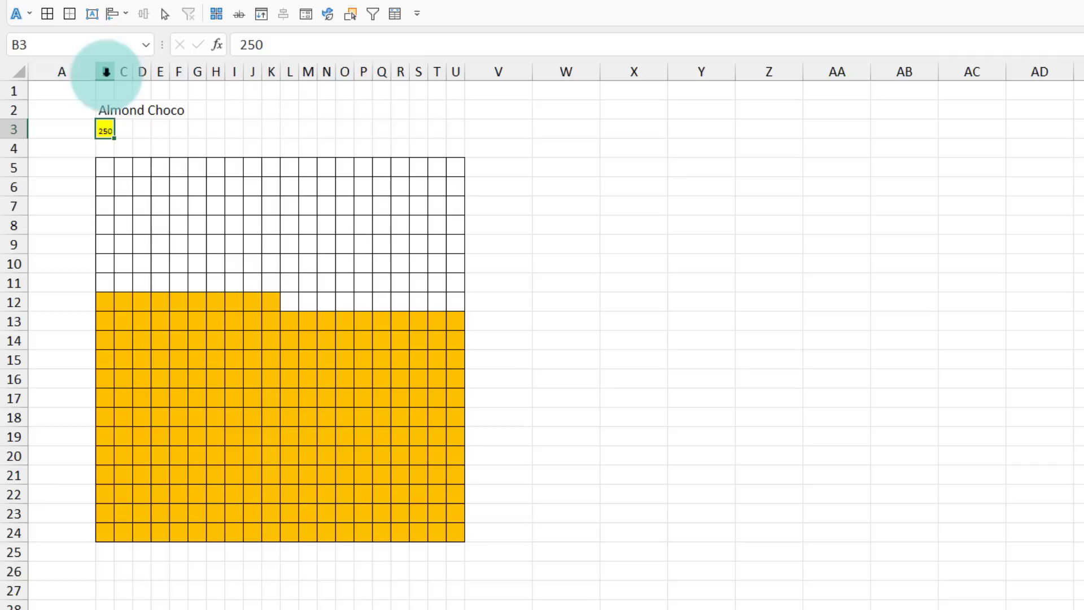
drag(105, 72, 434, 69)
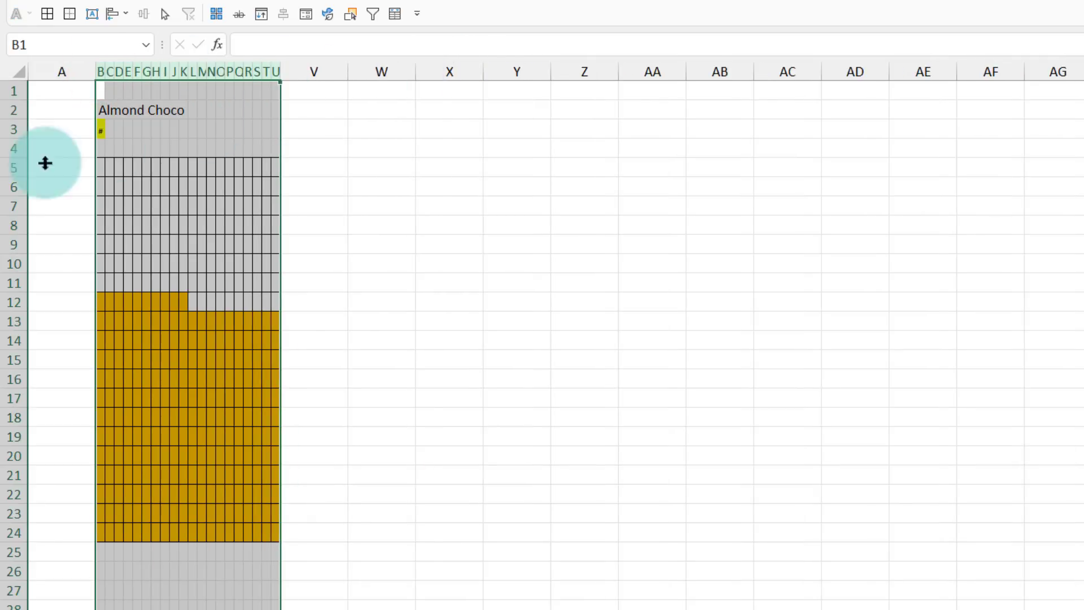
Set rows 5–24 to height 7.50 and view the dashboard's linked 350 Lb label
drag(15, 168, 28, 535)
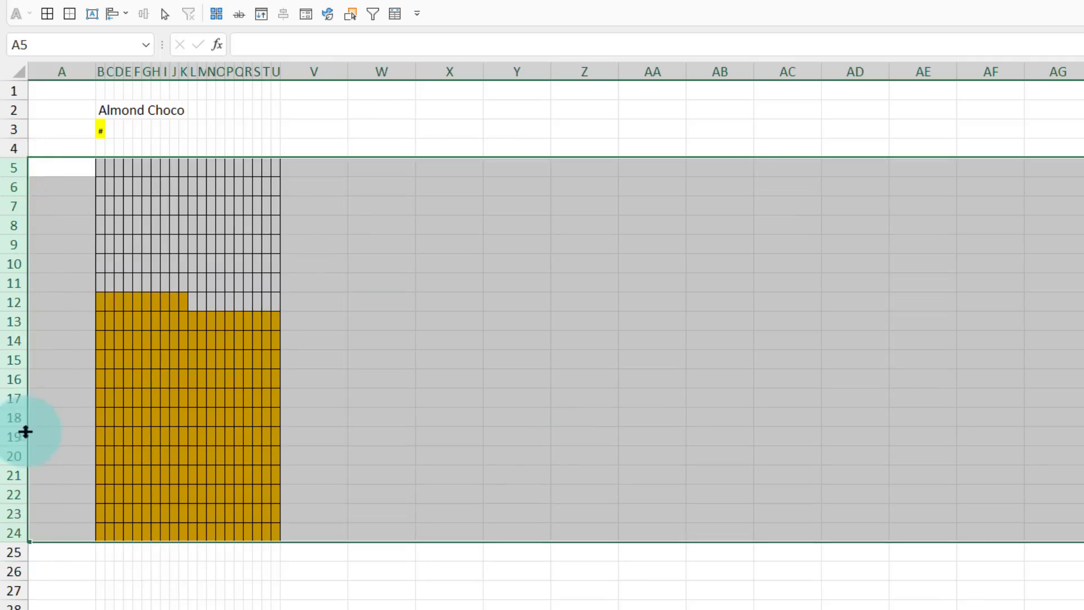
drag(24, 177, 22, 178)
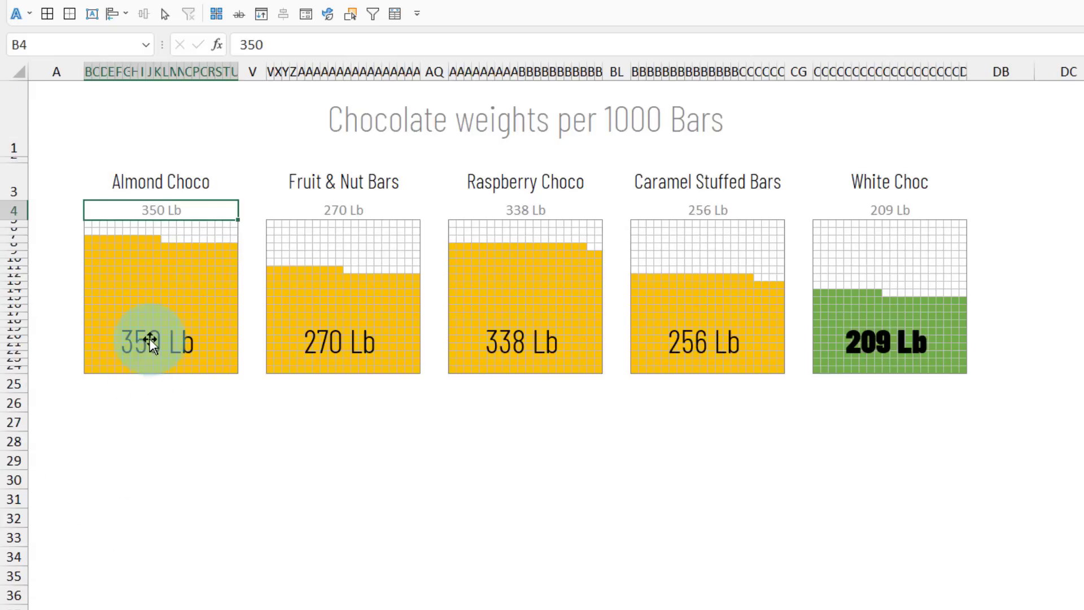
click(150, 339)
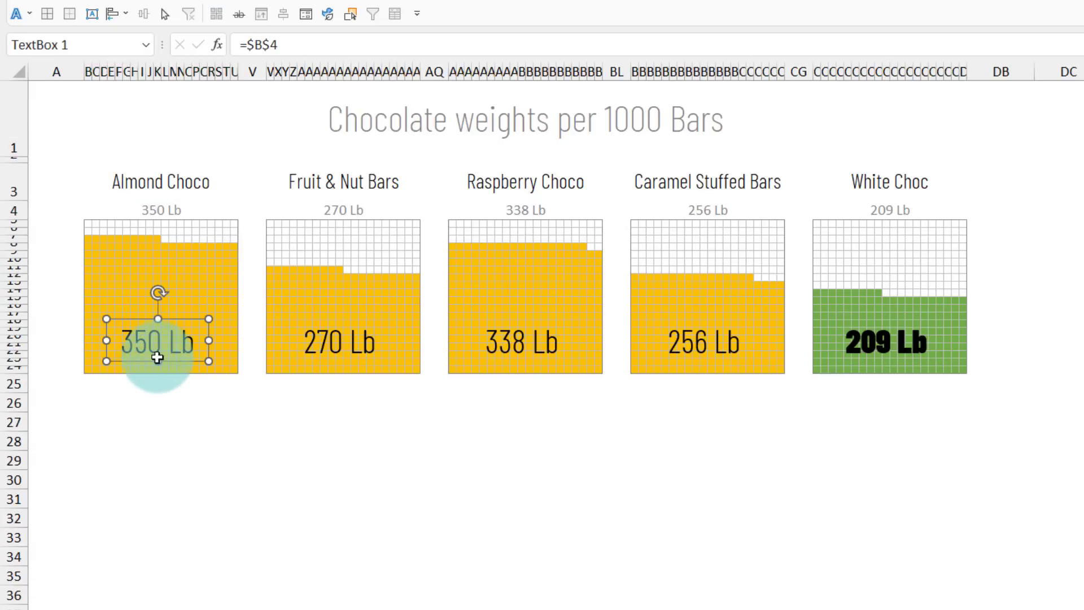
Confirm the 350 Lb label is linked to row 4, then return to the Almond Choco sheet
click(17, 211)
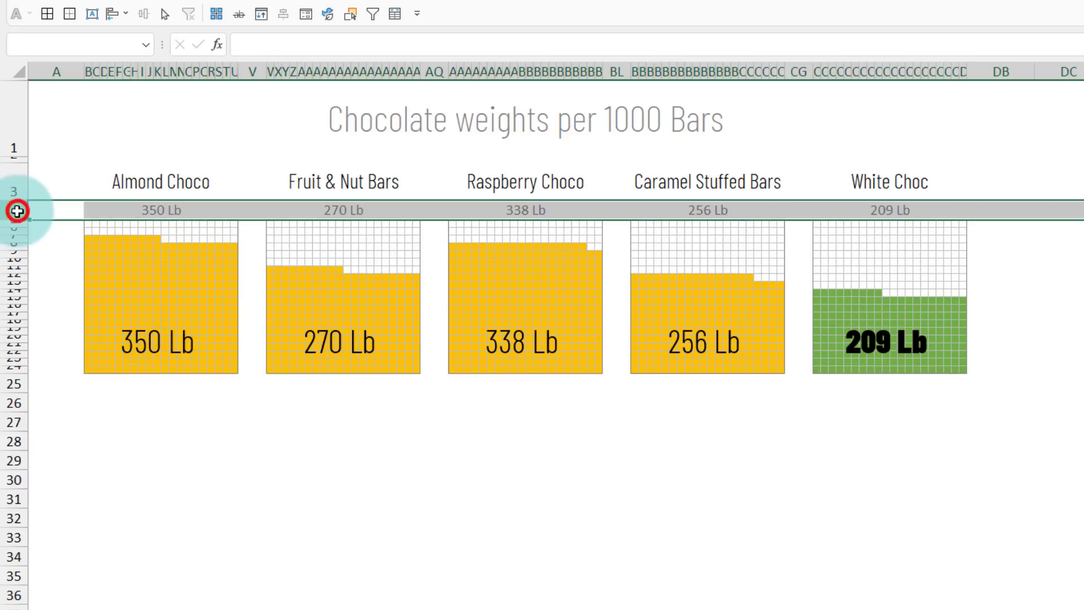
click(234, 456)
click(161, 342)
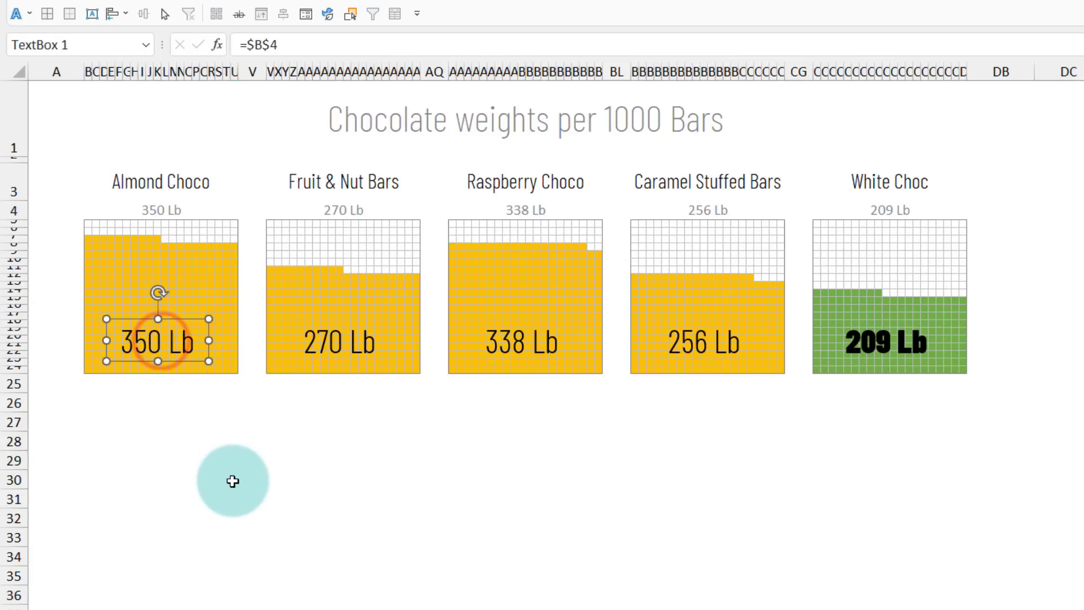
click(199, 446)
click(166, 607)
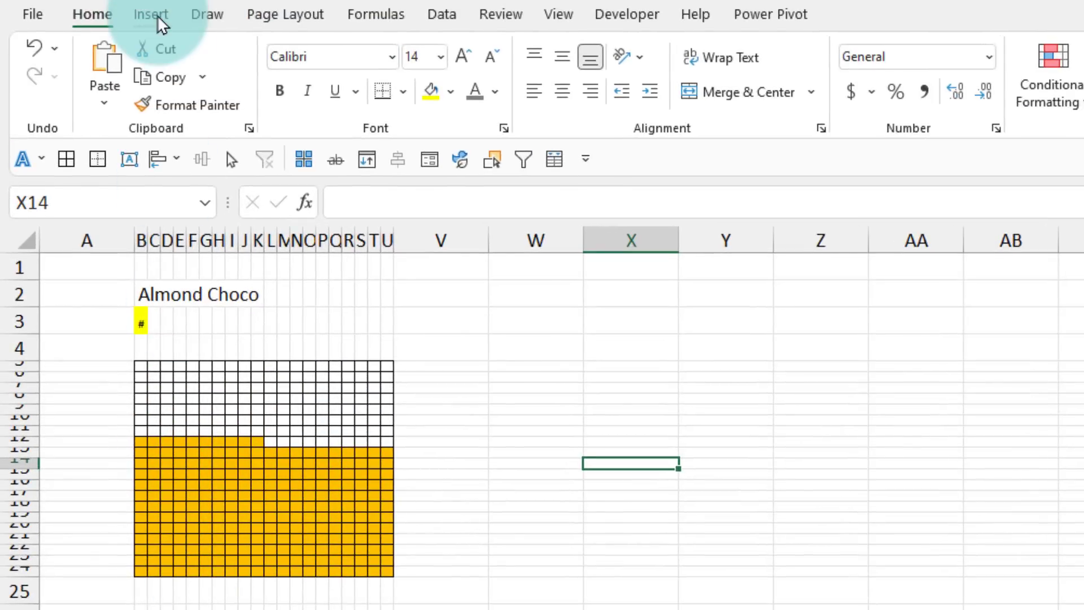
Draw a text box over the gold area of the grid
click(154, 13)
click(350, 50)
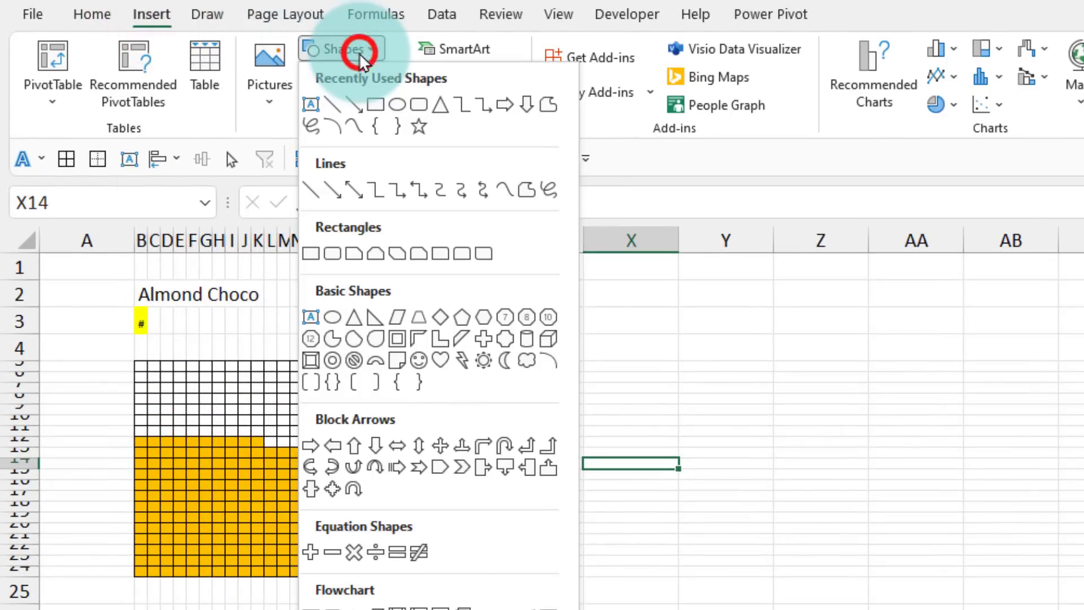
click(311, 103)
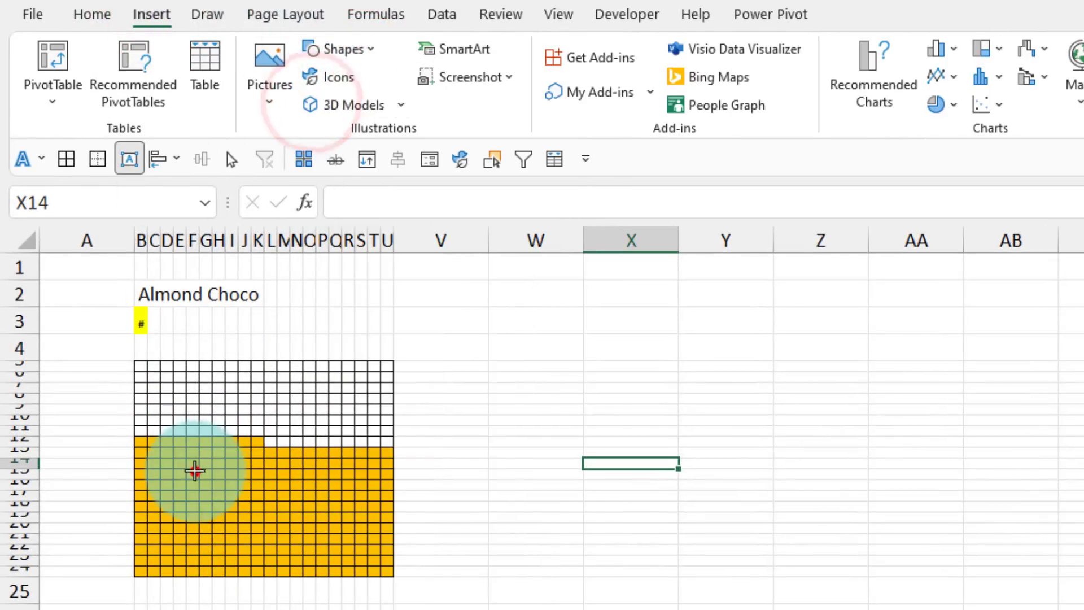
drag(195, 470, 329, 543)
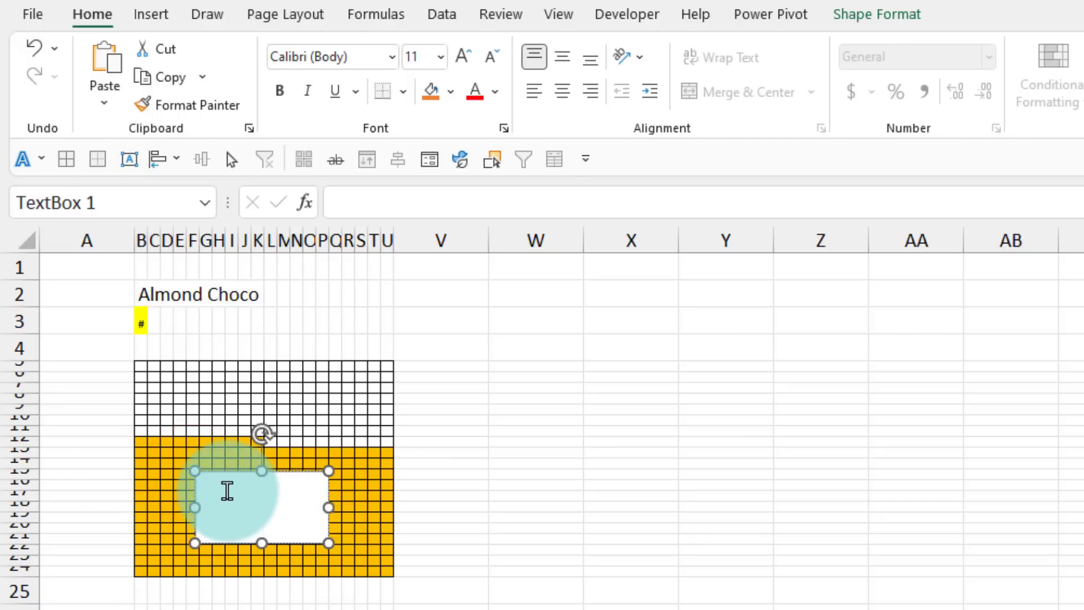
Link the text box to cell B3 with the formula =$B$3 so it shows 250
click(237, 471)
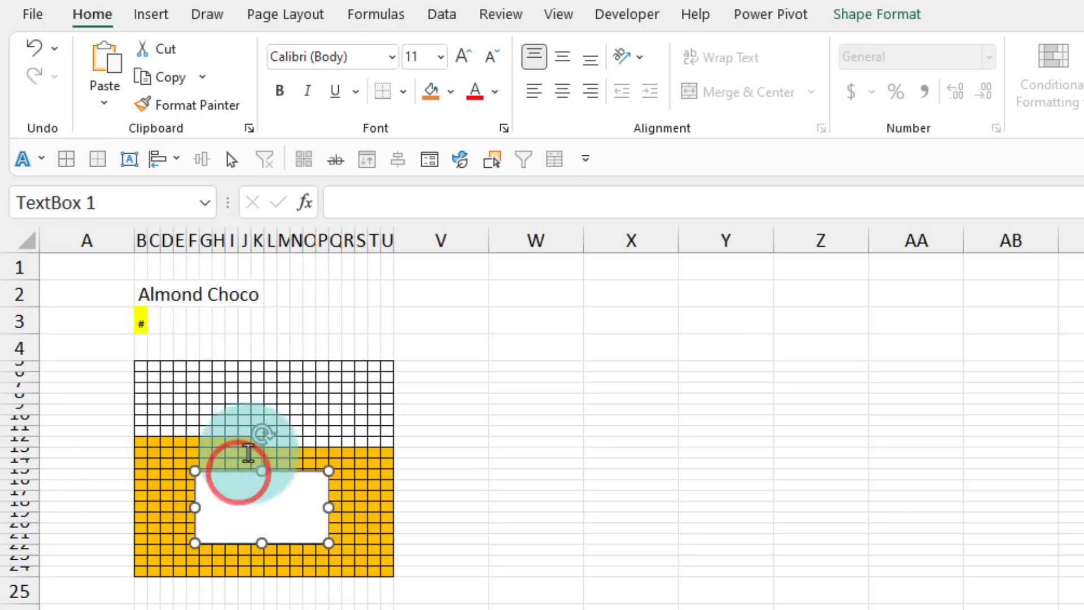
click(375, 204)
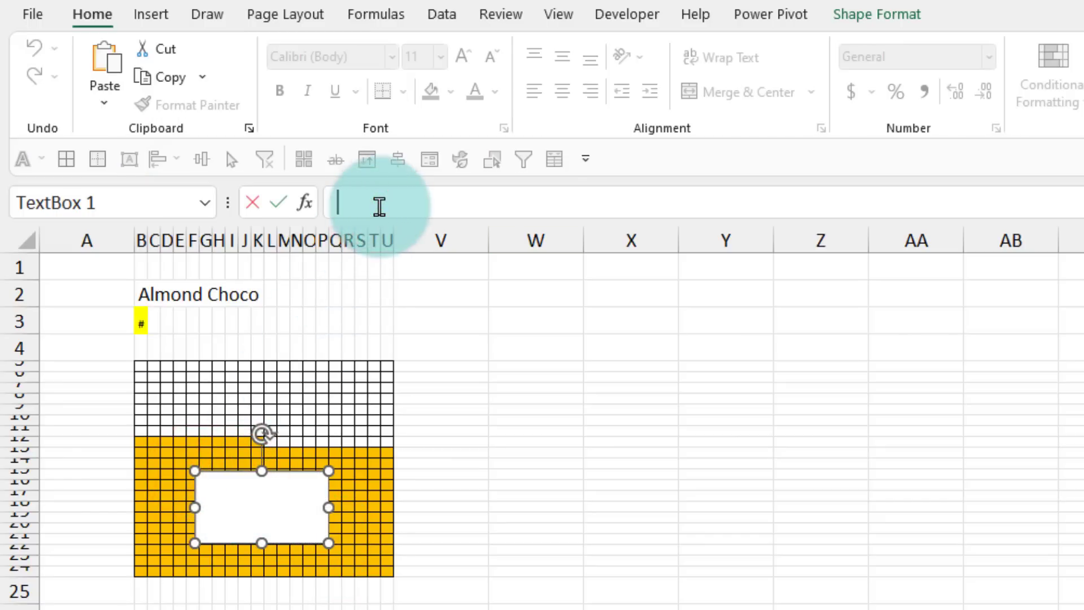
text(=)
click(139, 322)
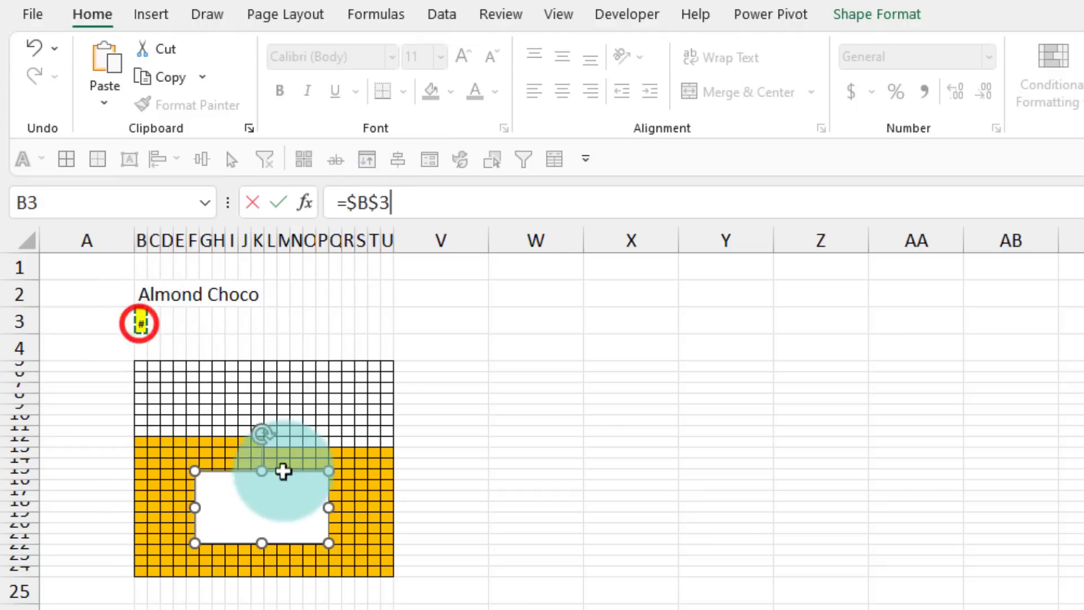
key(Return)
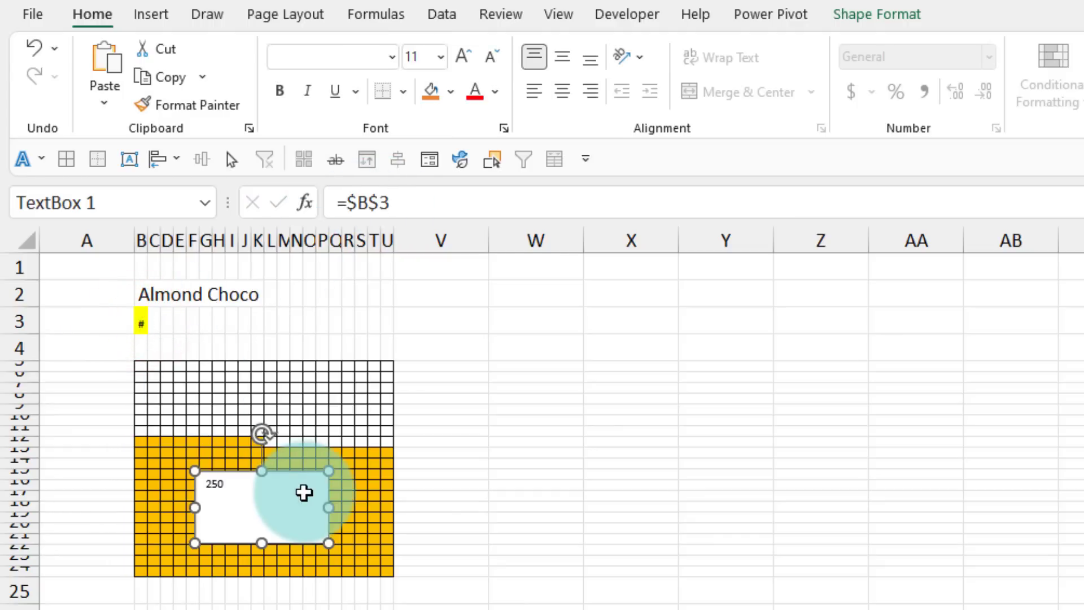
click(142, 322)
click(271, 505)
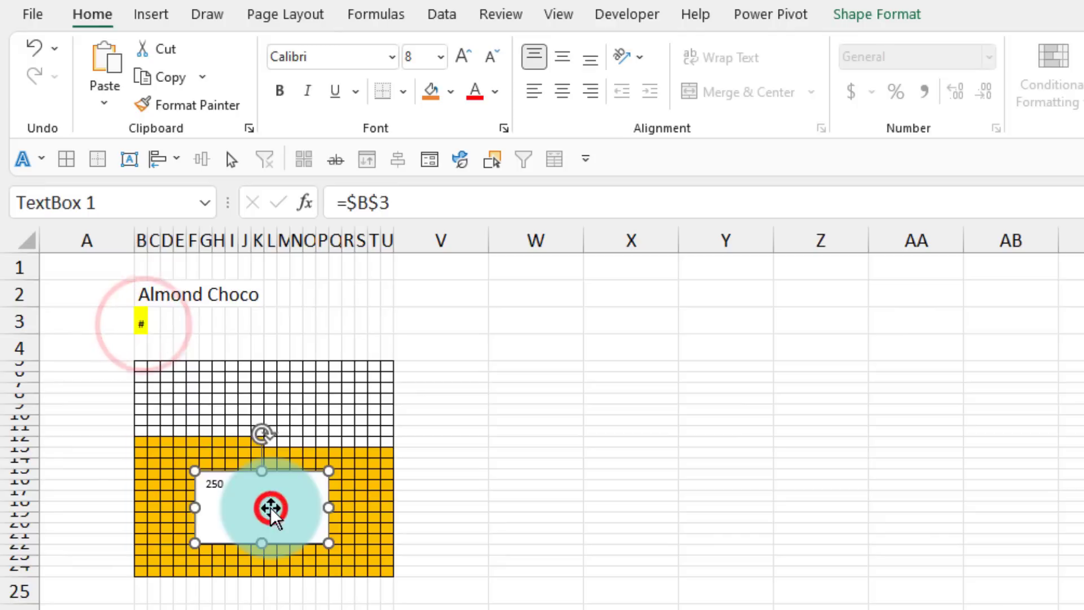
Centre the 250 text both ways in a large condensed font
click(561, 90)
click(562, 56)
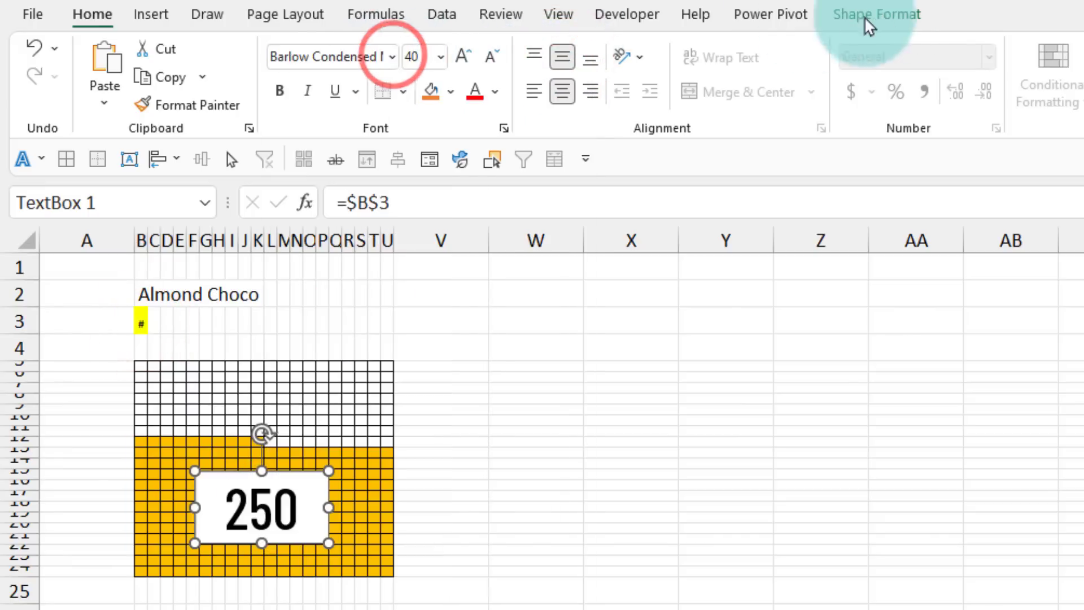
click(877, 14)
Give the 250 text box No Fill and No Outline
click(811, 49)
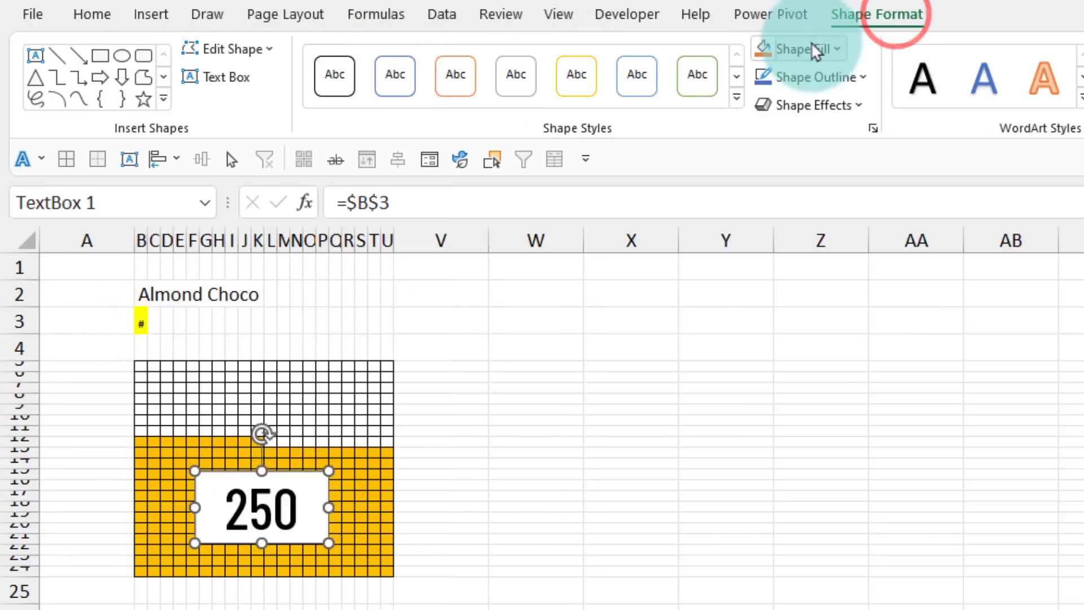
click(810, 320)
click(816, 76)
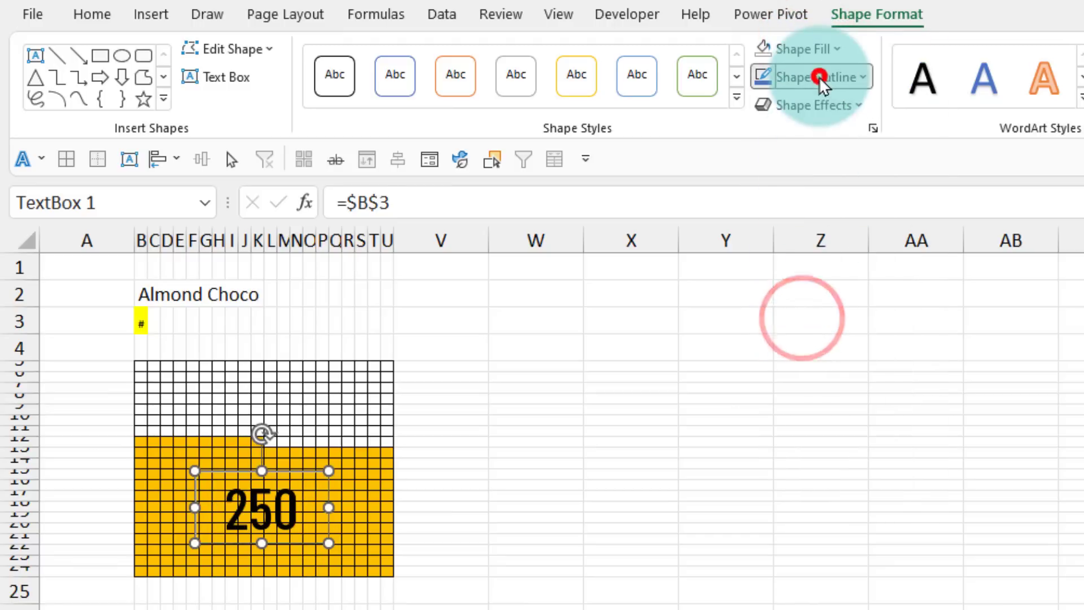
click(842, 335)
click(721, 515)
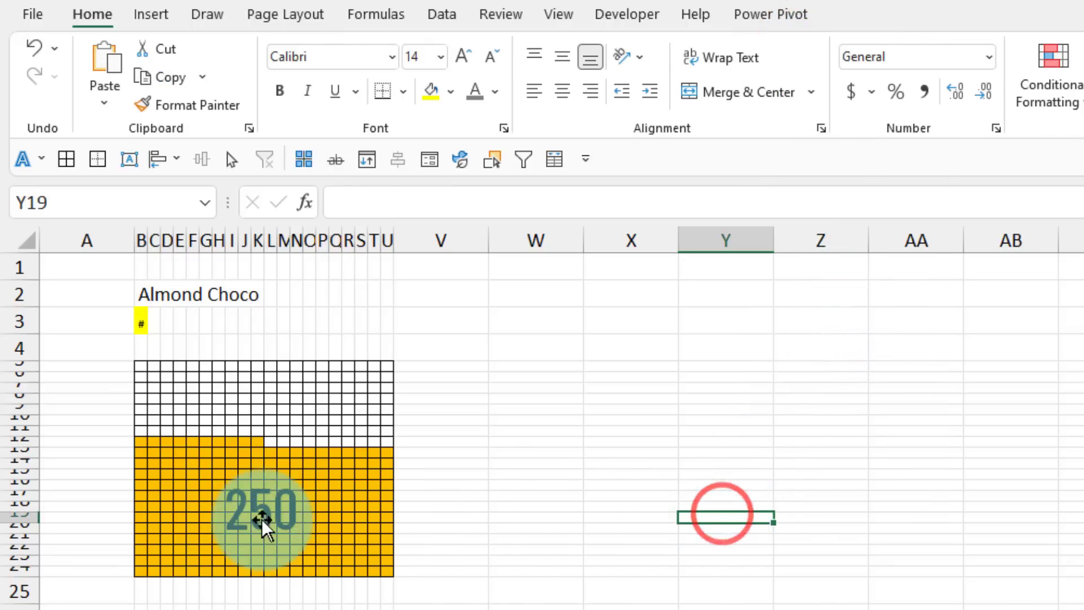
click(260, 513)
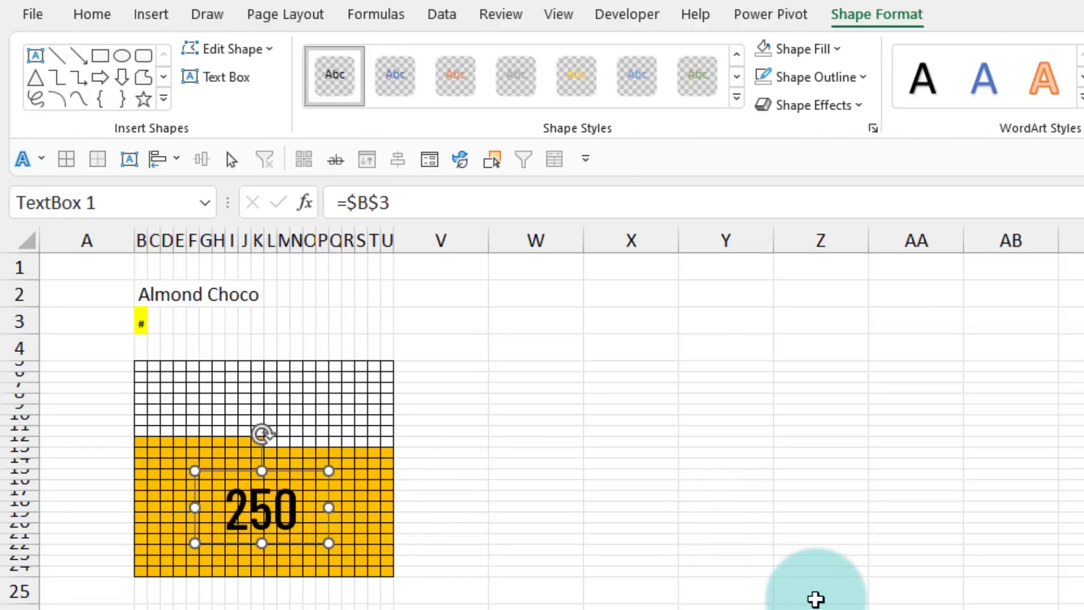